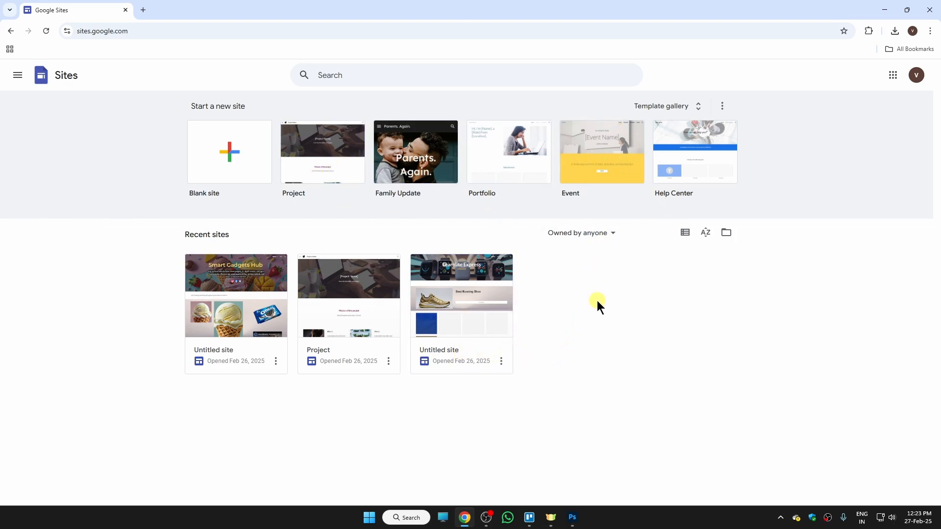
- Create a blank site and rename it from 'Untitled site' to 'ice cream'
click(235, 156)
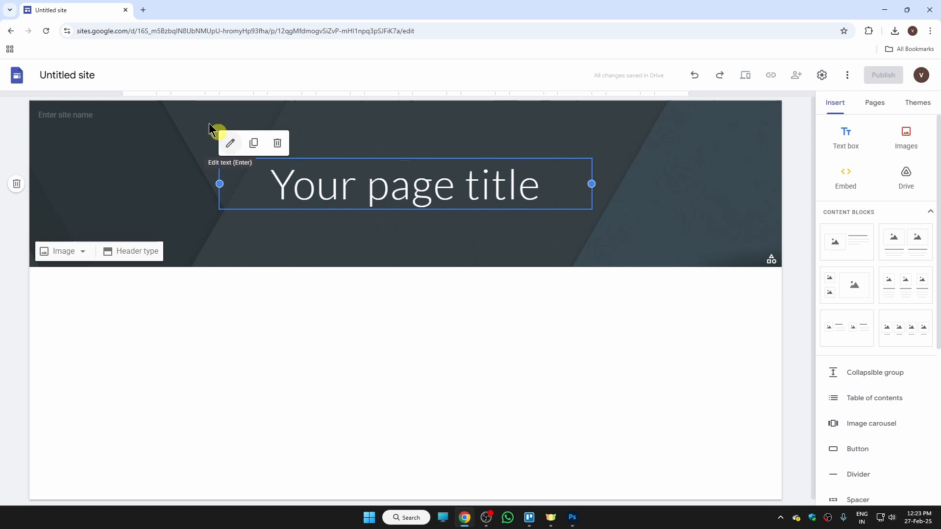
click(76, 75)
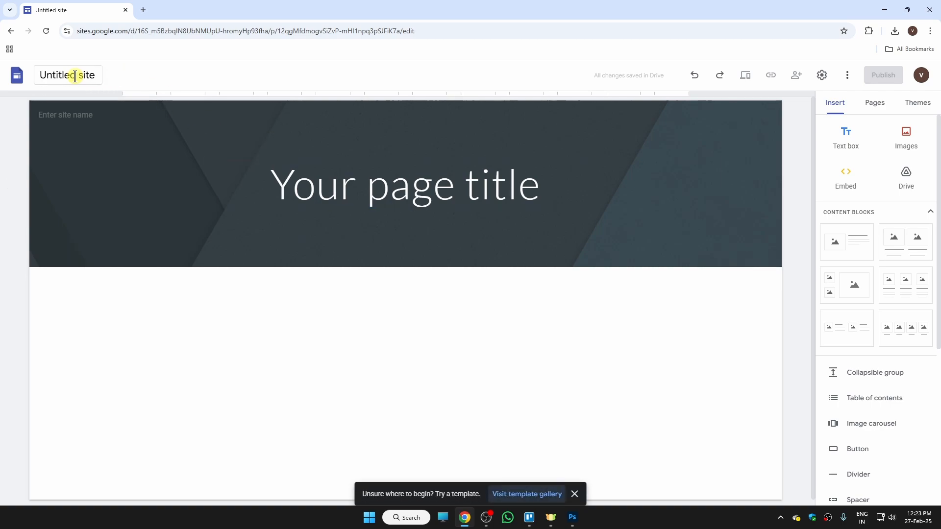
click(75, 76)
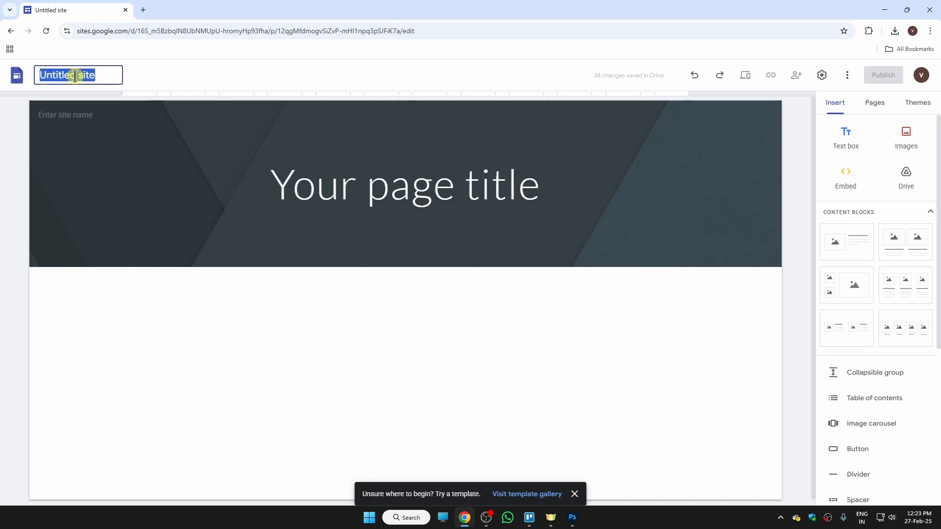
text(ice )
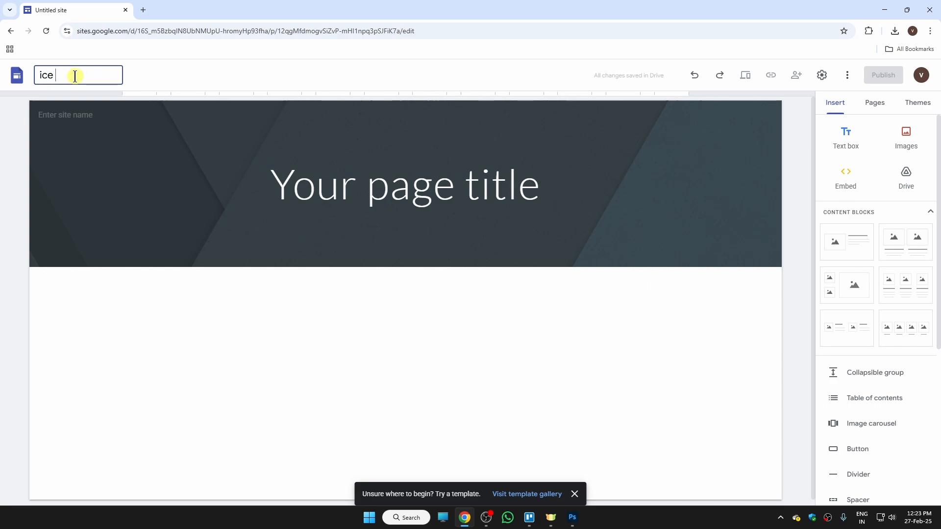
text(cream)
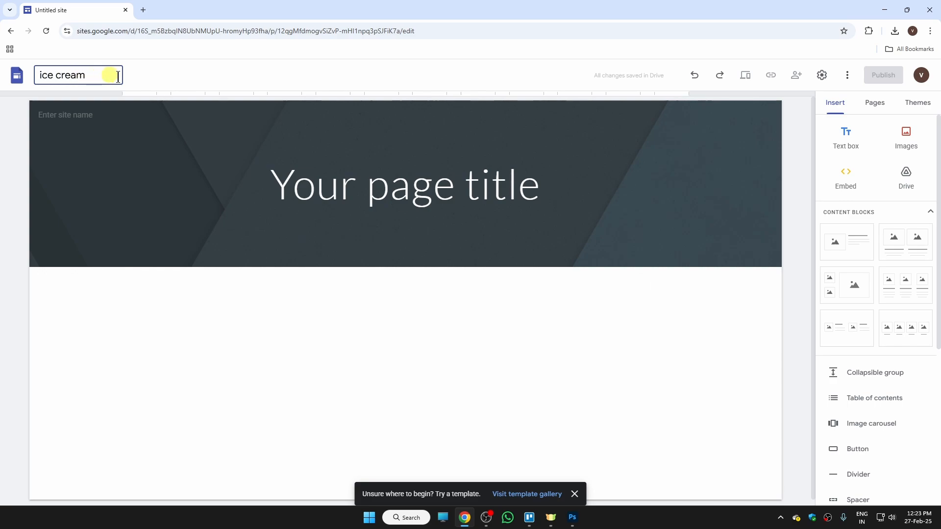
click(219, 87)
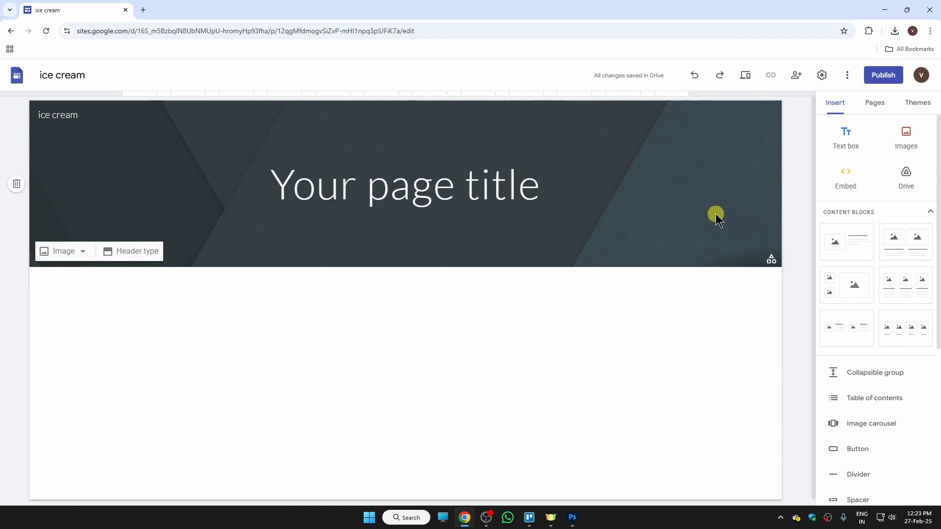
- In Settings, set navigation Mode to Top and Color to Transparent, then view Brand images
click(823, 76)
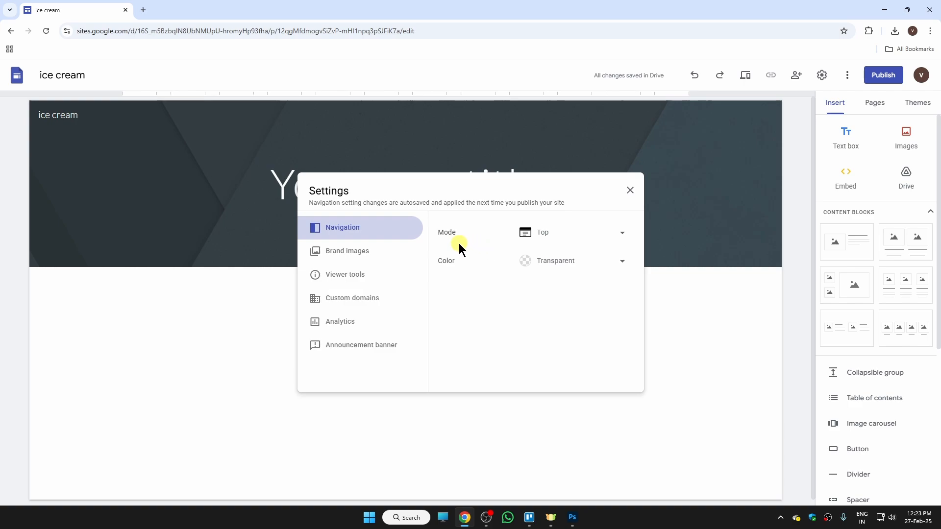
click(559, 238)
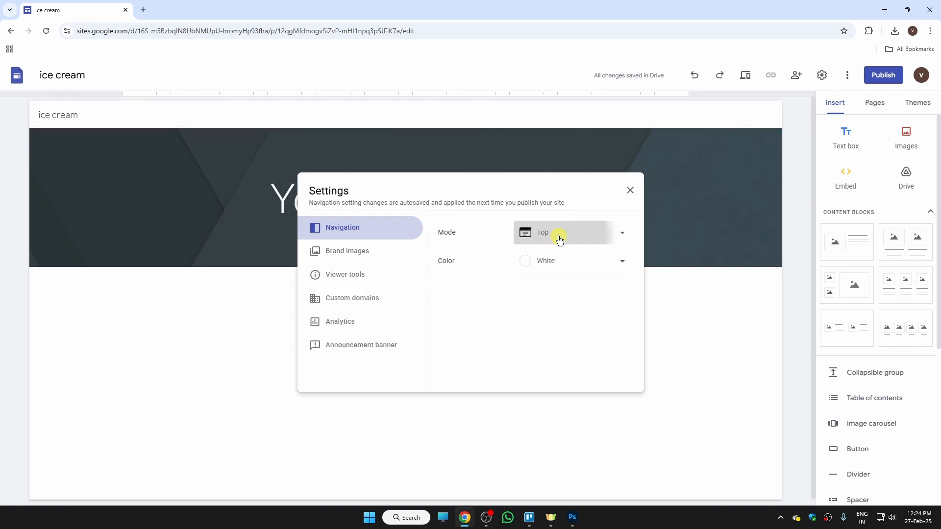
click(549, 256)
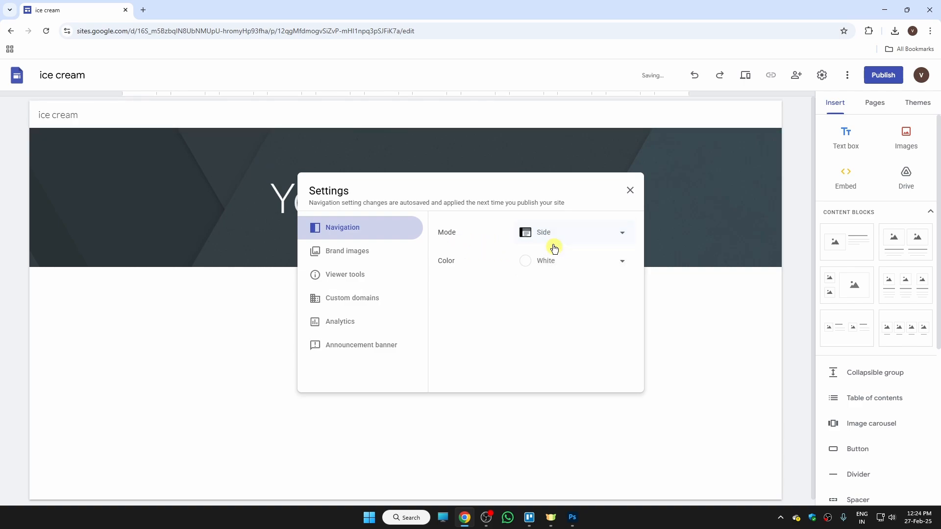
click(549, 237)
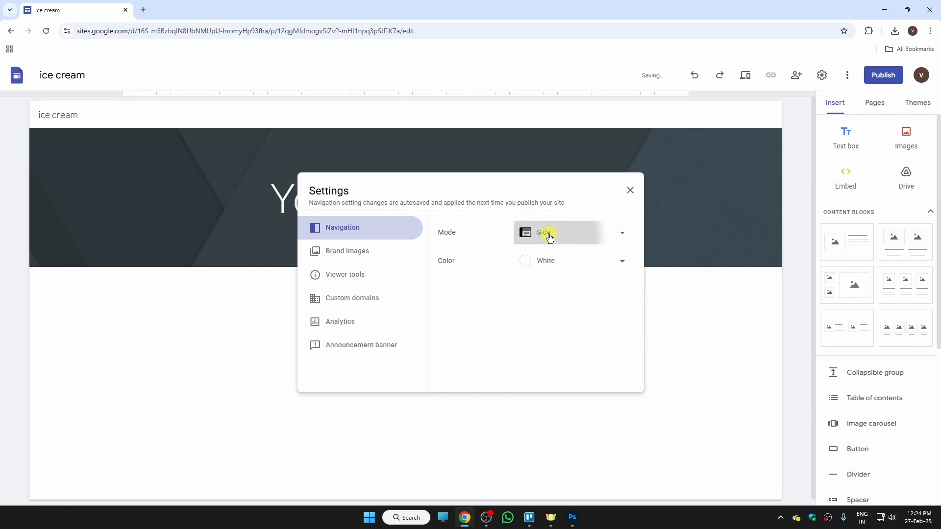
click(556, 232)
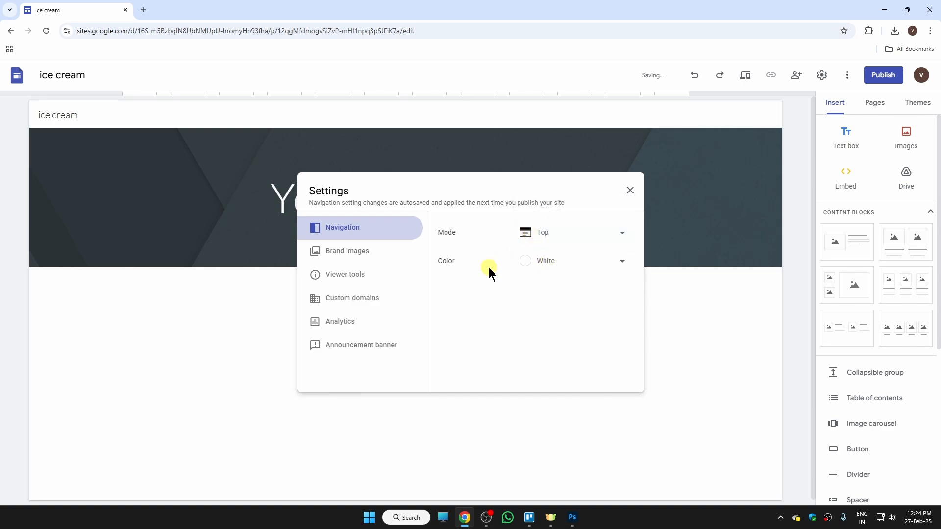
click(564, 262)
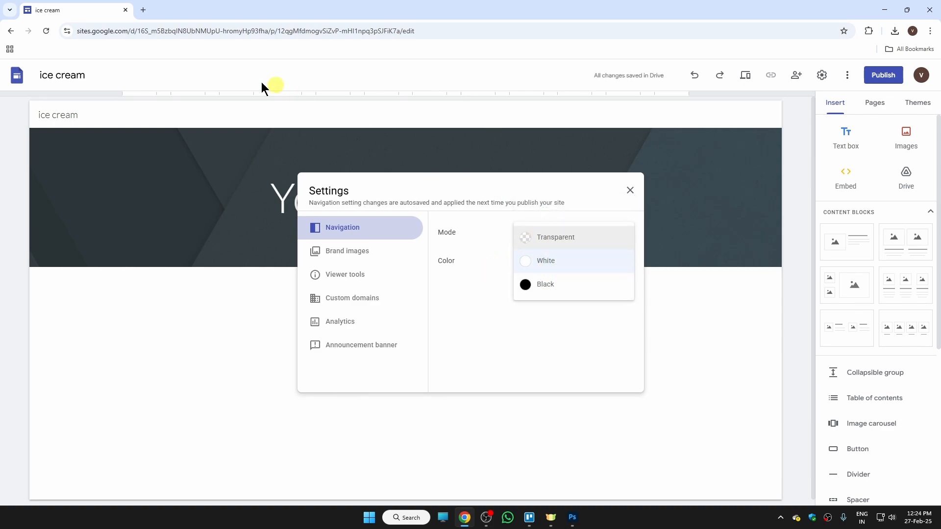
click(567, 237)
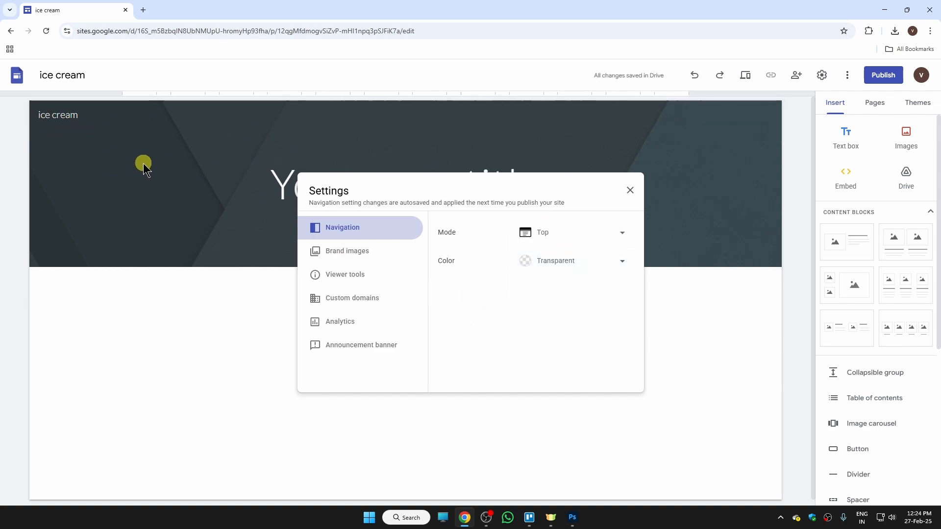
click(354, 261)
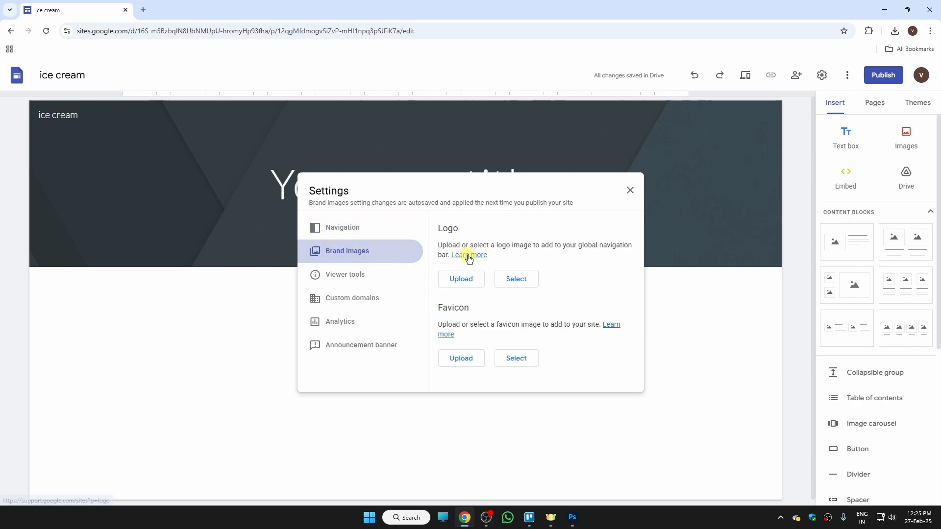
- Upload the Ice Cream Delight image as the site logo
click(464, 278)
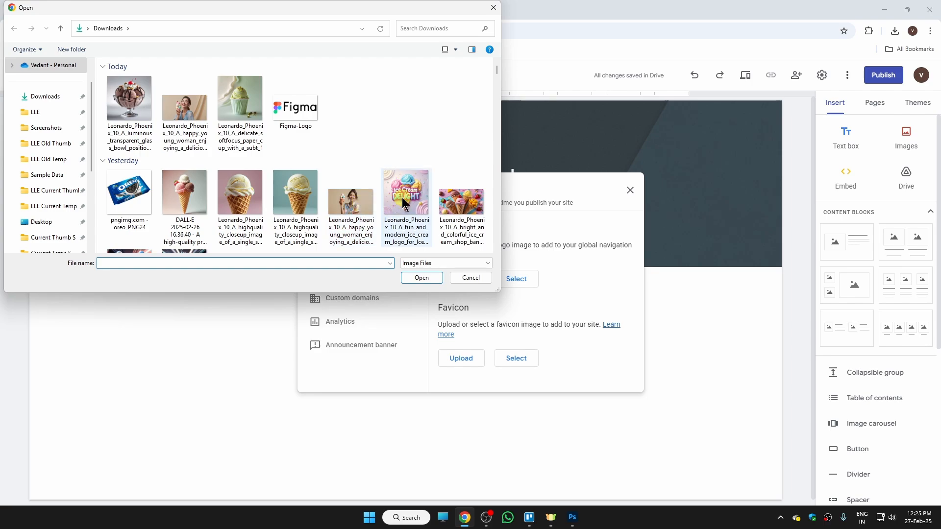
click(400, 207)
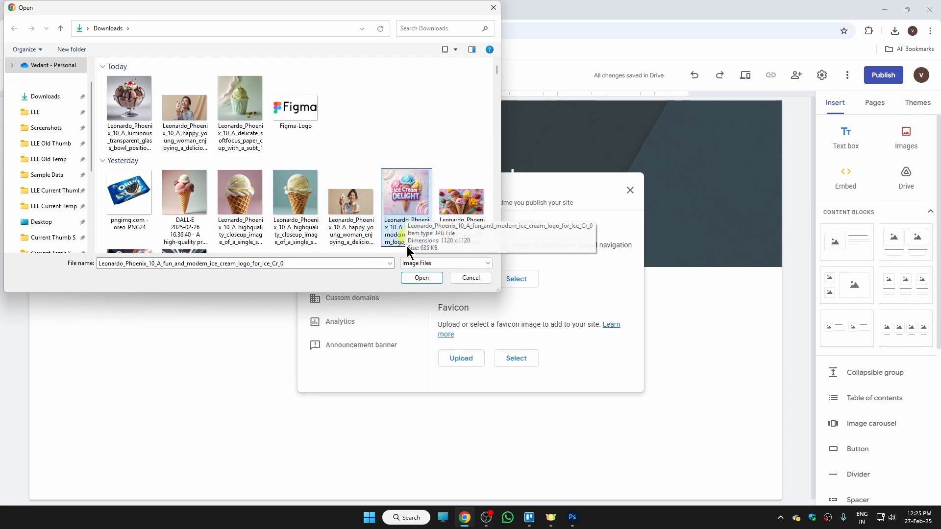
click(421, 278)
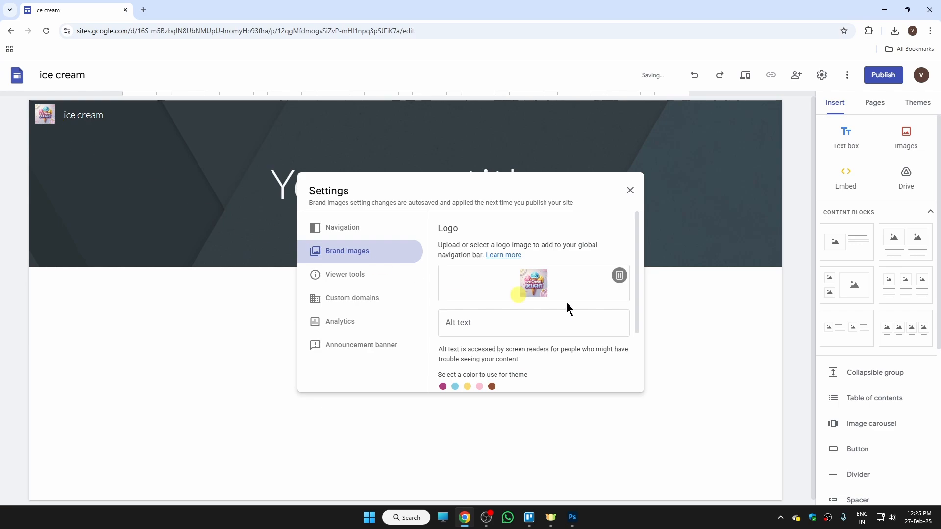
- Upload the same Ice Cream Delight image as the site favicon
drag(637, 266, 640, 338)
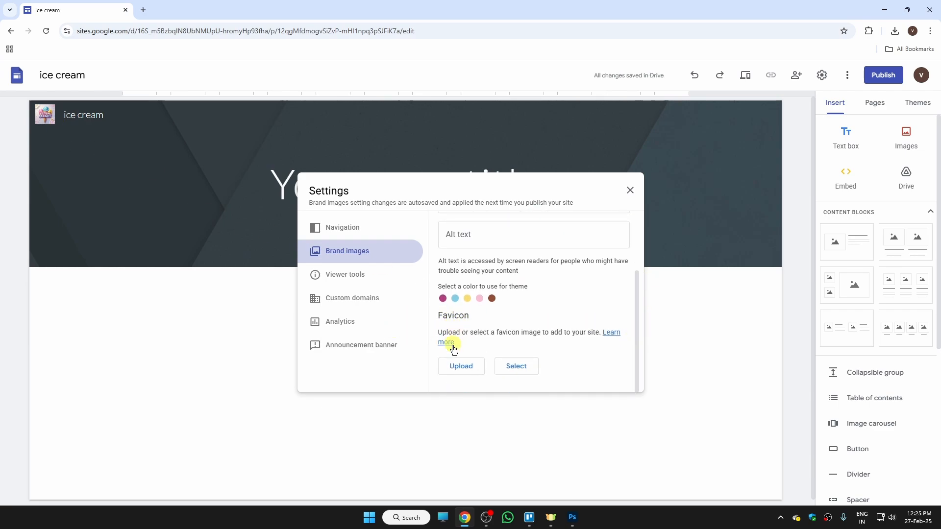
click(459, 365)
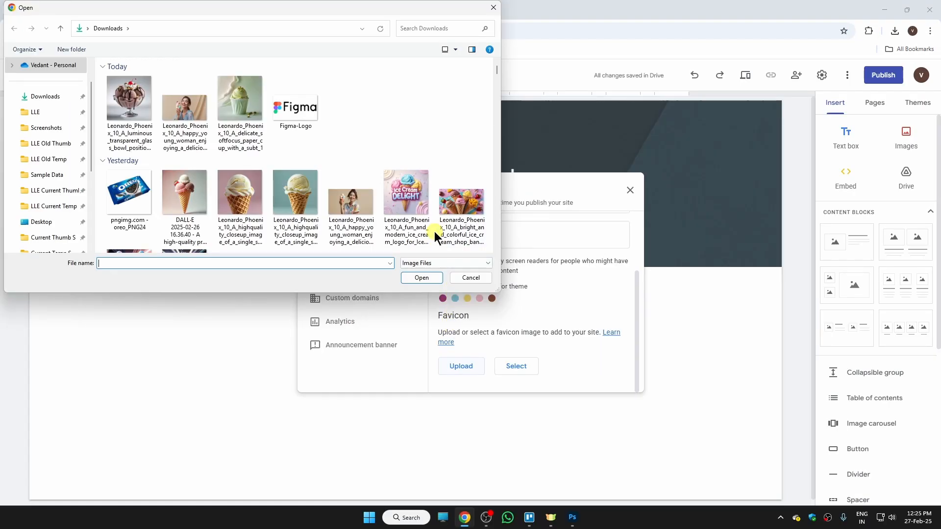
click(423, 204)
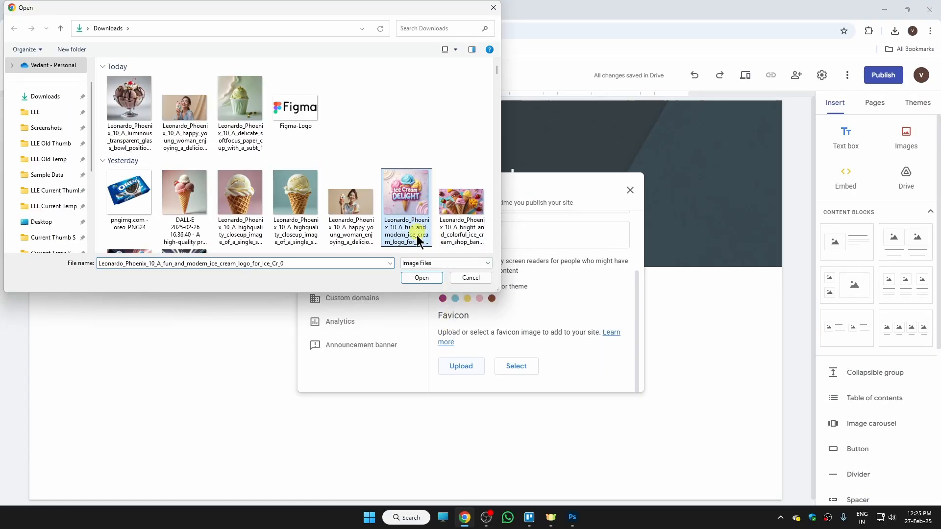
click(430, 280)
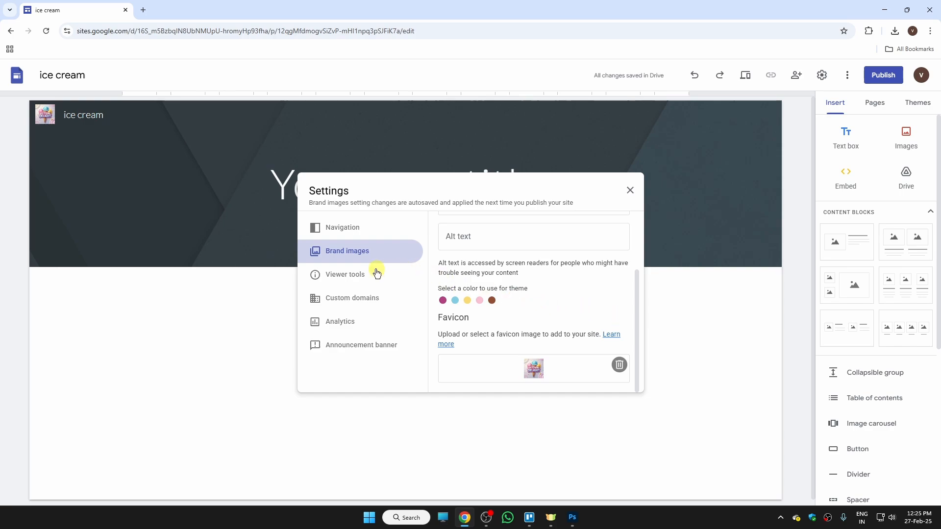
- Review the Viewer tools, Custom domains, Analytics and Announcement banner settings, then close Settings
click(367, 280)
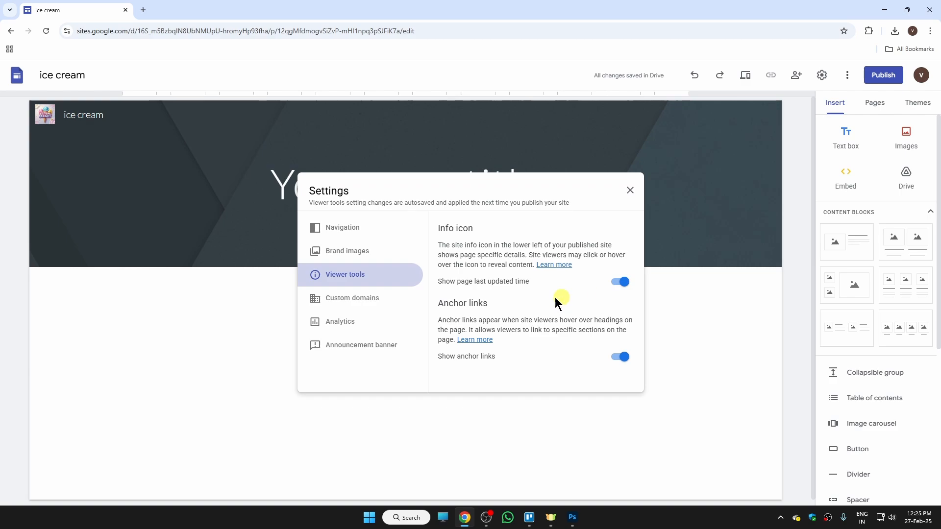
click(378, 304)
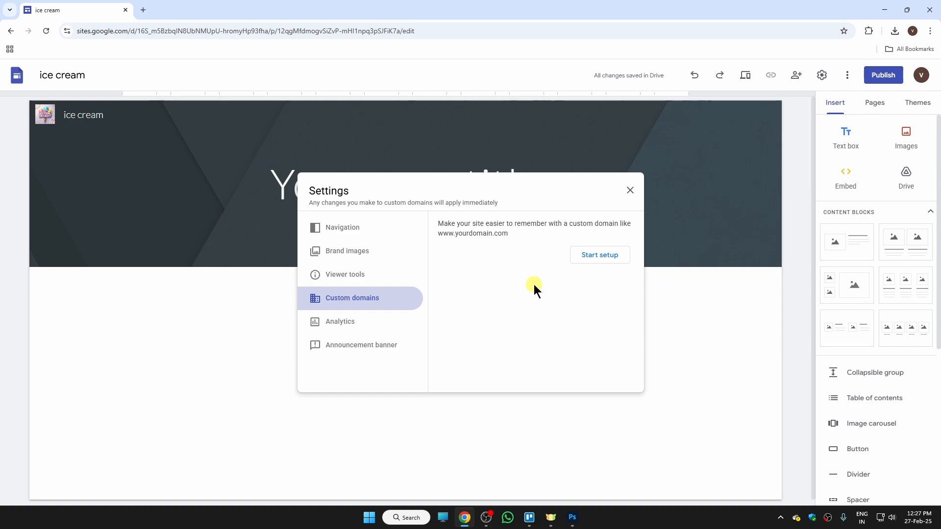
click(375, 321)
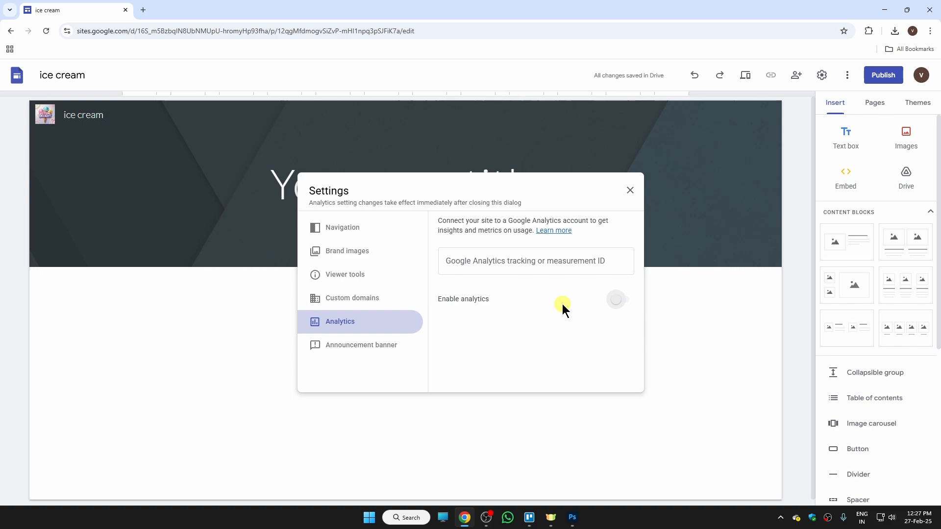
click(384, 352)
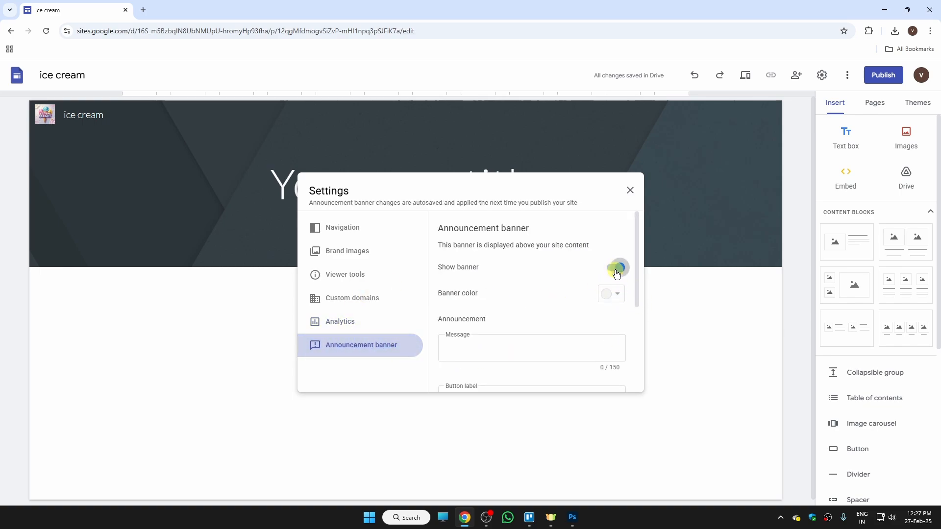
scroll(637, 277, down, 1)
mouse_move(637, 277)
mouse_down()
mouse_move(637, 366)
mouse_move(635, 265)
mouse_up()
click(630, 190)
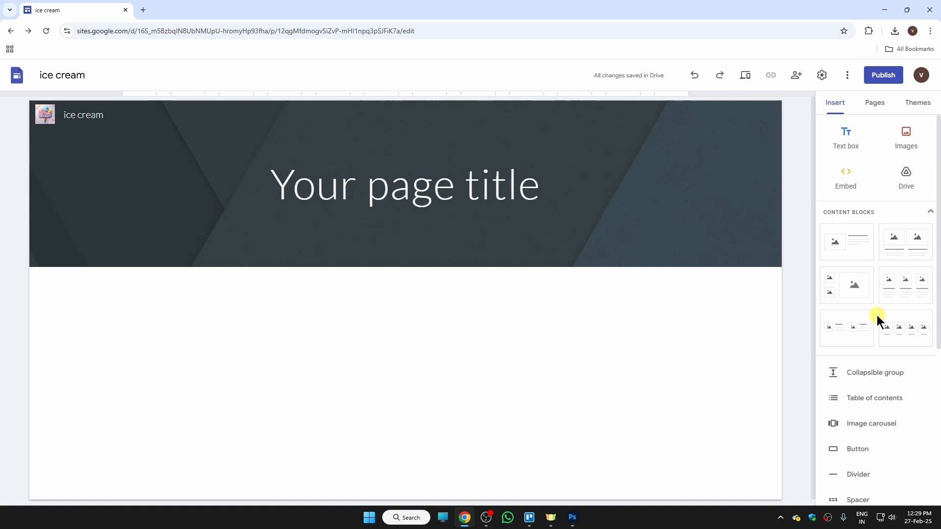
- Create a new page named 'About us'
click(873, 106)
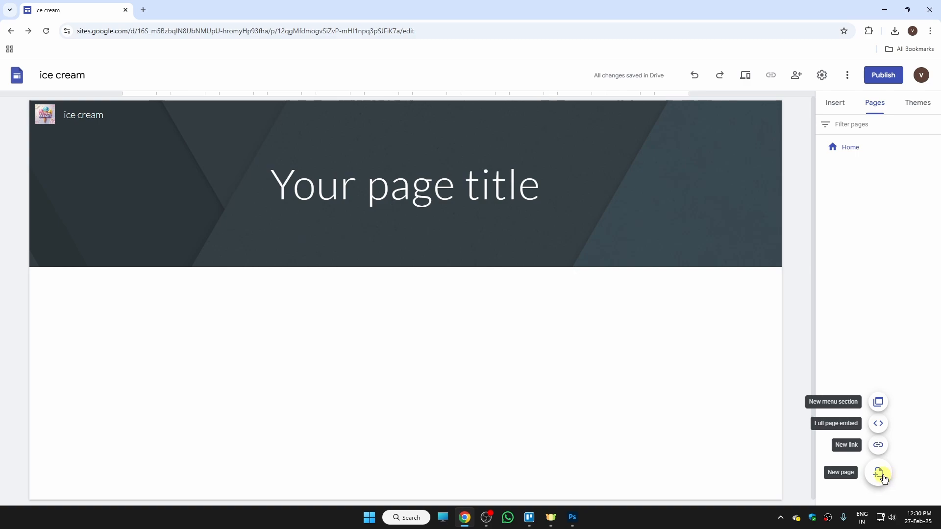
mouse_move(879, 474)
click(878, 474)
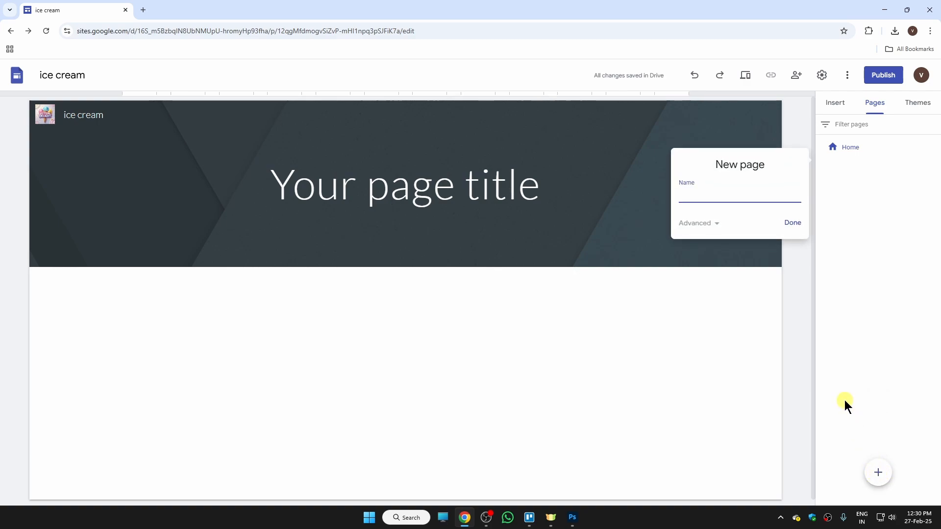
text(About us)
click(799, 227)
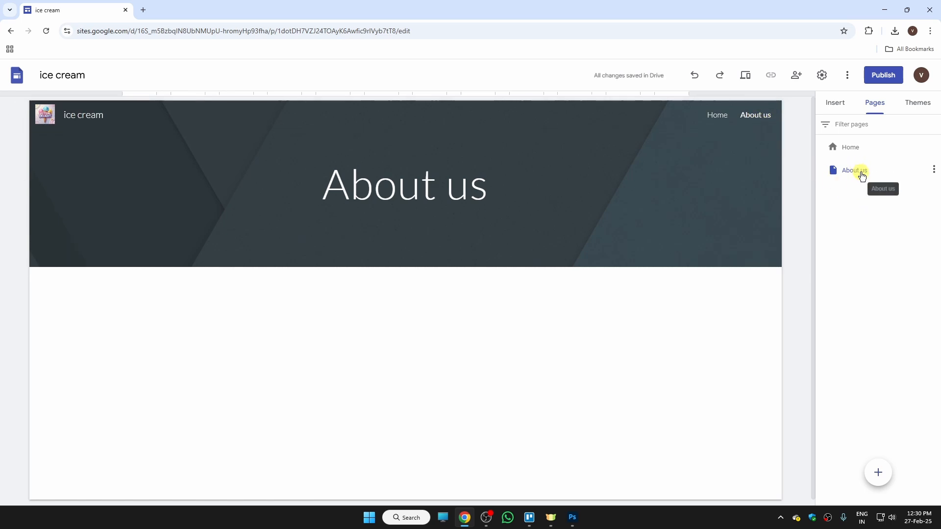
- Add a 'Social' subpage under About us and check it in the navigation dropdown
click(934, 170)
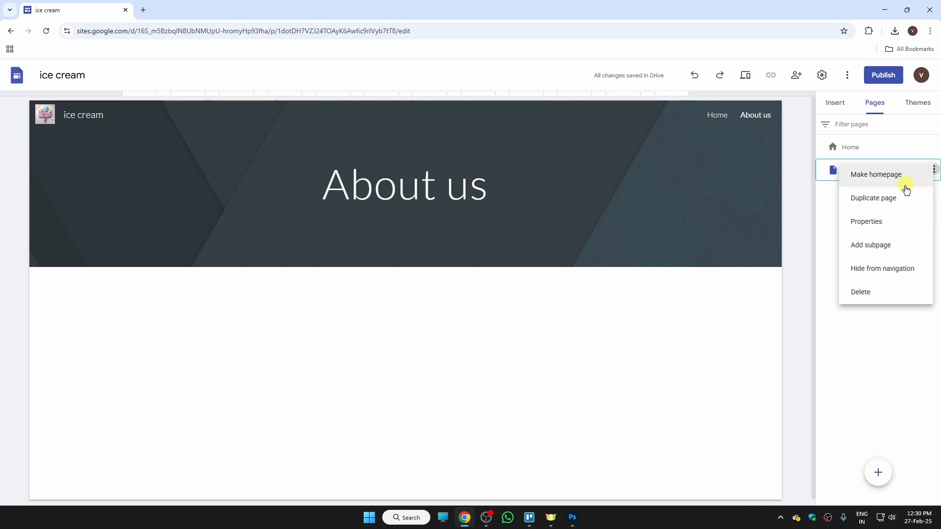
click(882, 246)
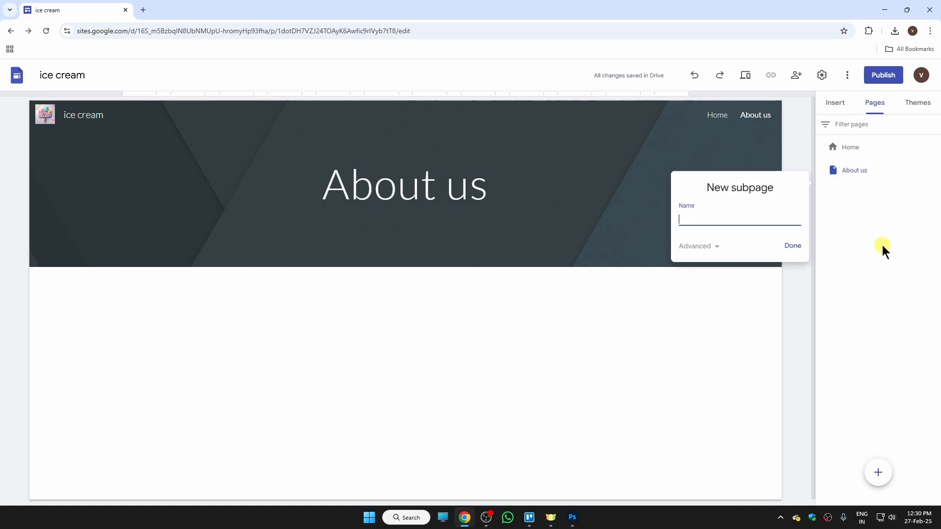
text(Social)
click(794, 246)
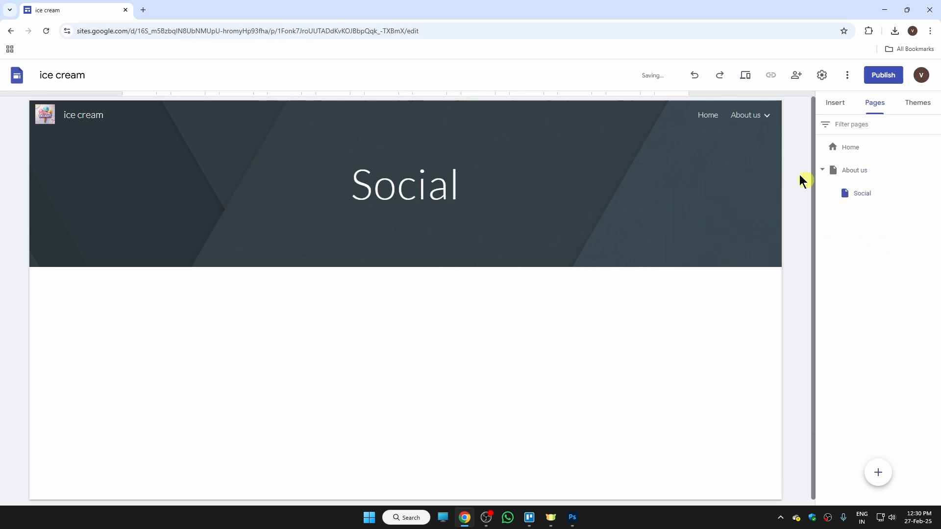
click(766, 117)
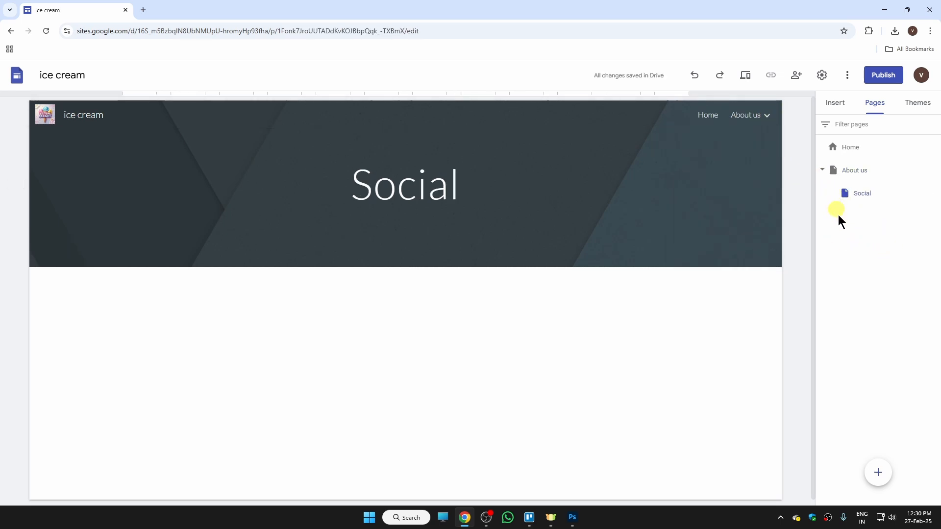
- Create a 'Products' page and move it below About us in the page order
mouse_move(764, 116)
click(825, 173)
click(846, 147)
mouse_move(884, 475)
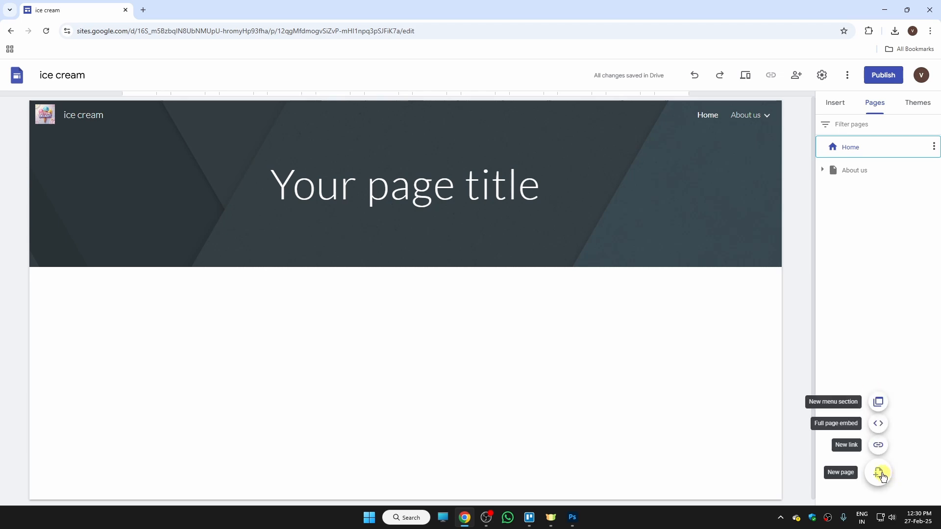
click(880, 474)
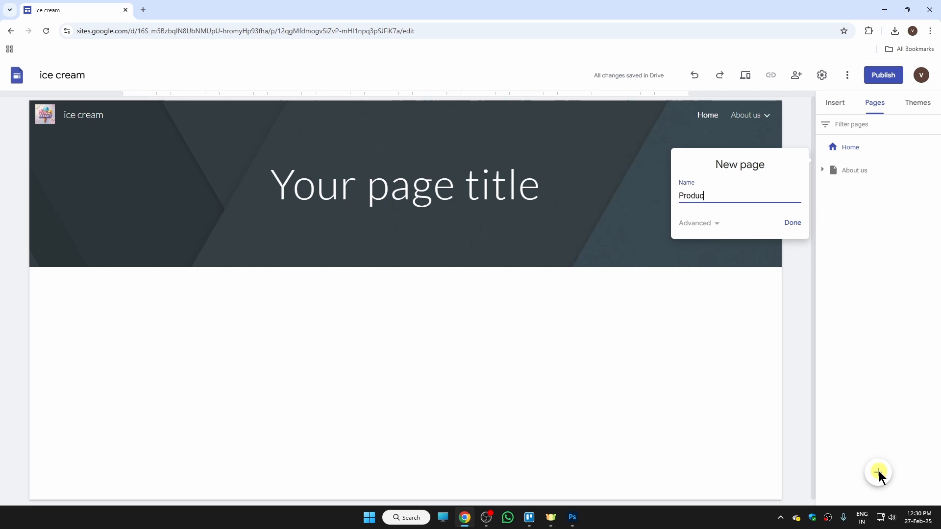
click(792, 223)
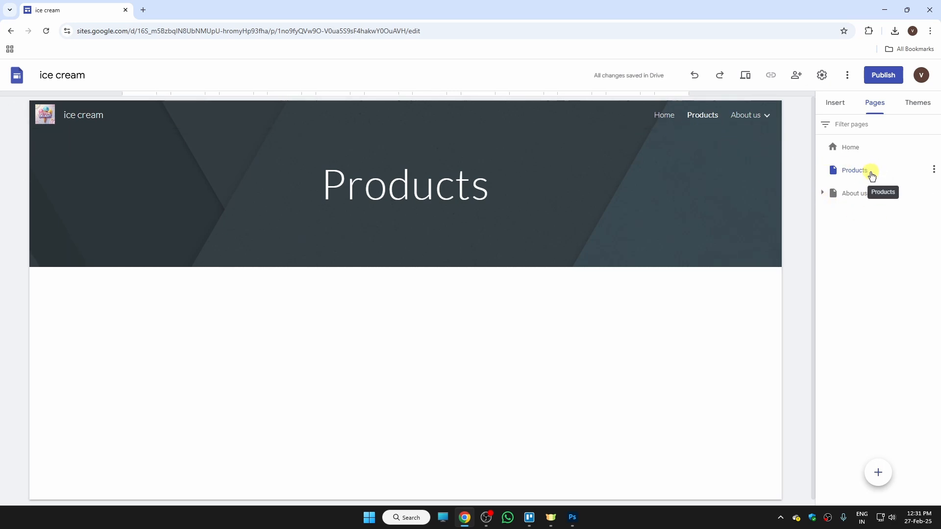
drag(871, 176, 856, 209)
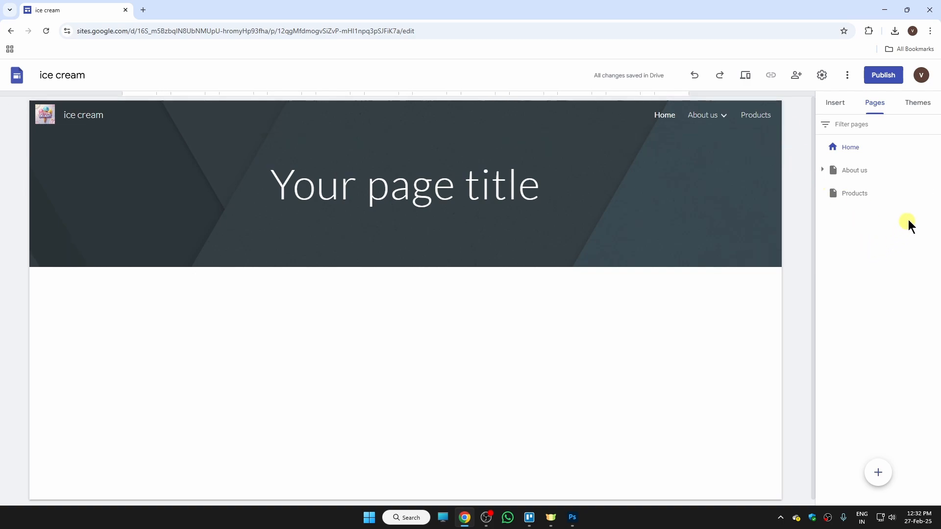
- Add a 'Chocalate' subpage under Products
click(933, 193)
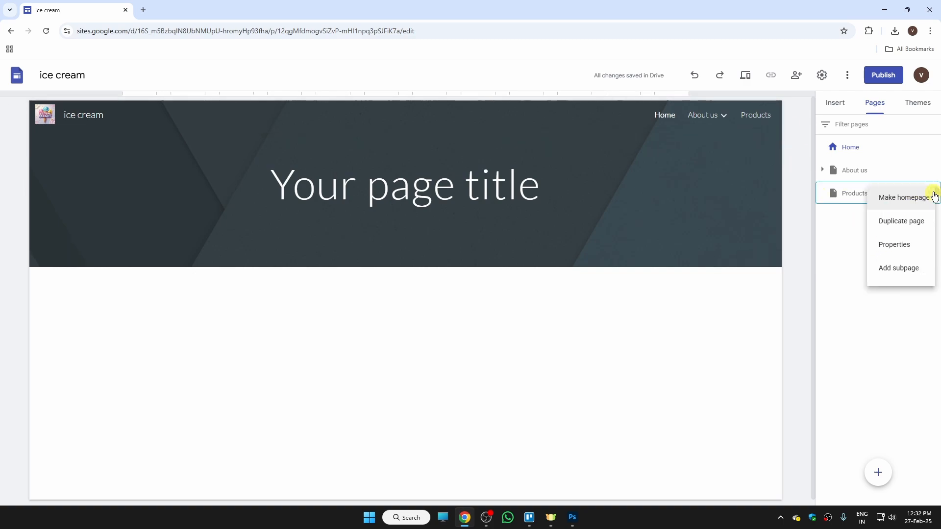
click(890, 267)
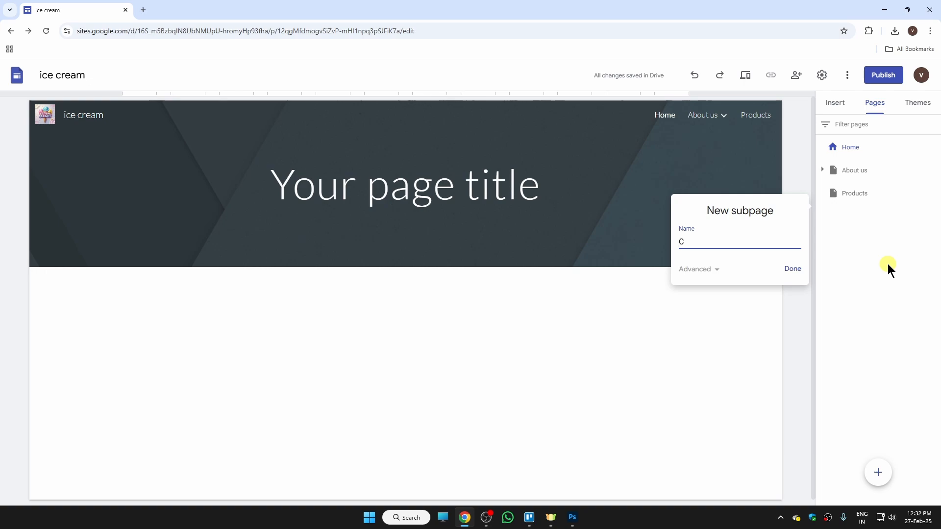
text(Chocalate)
click(792, 268)
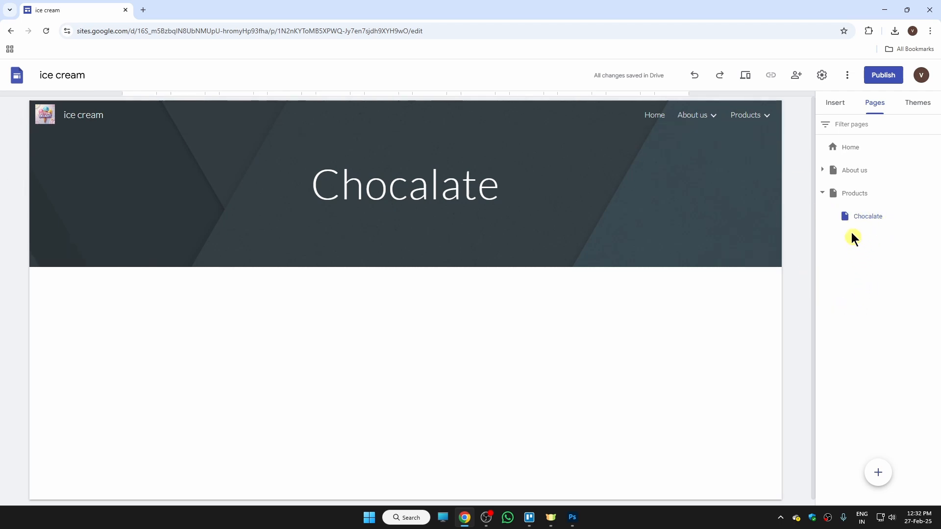
- Visit the About us and Social pages, then return to Home and show the Insert panel
click(705, 115)
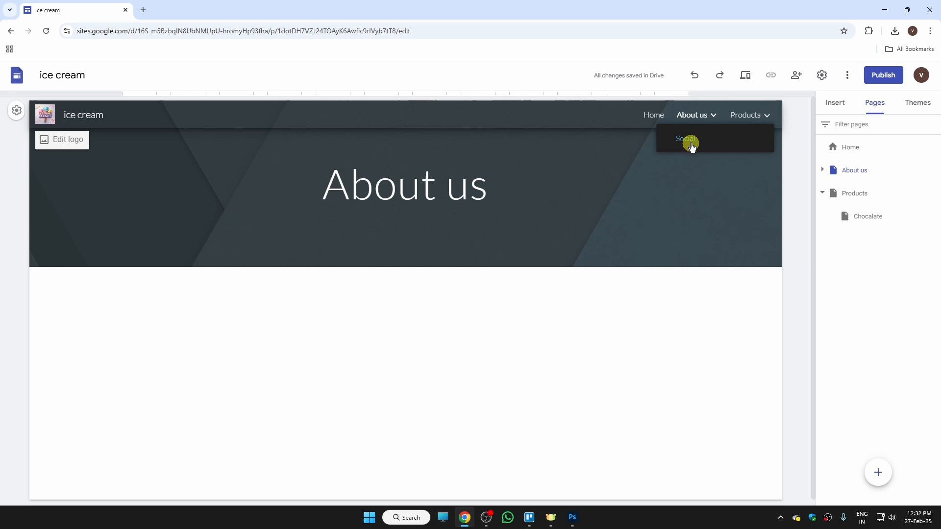
click(691, 145)
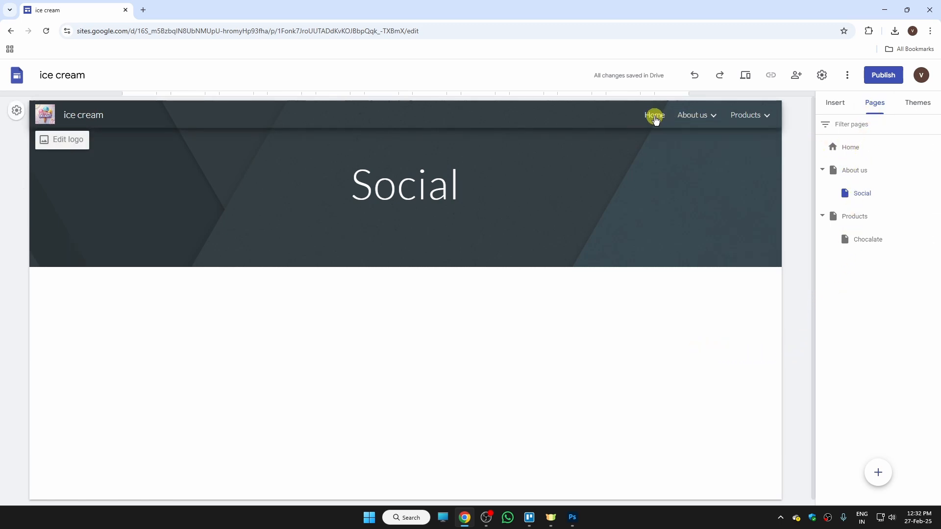
click(660, 118)
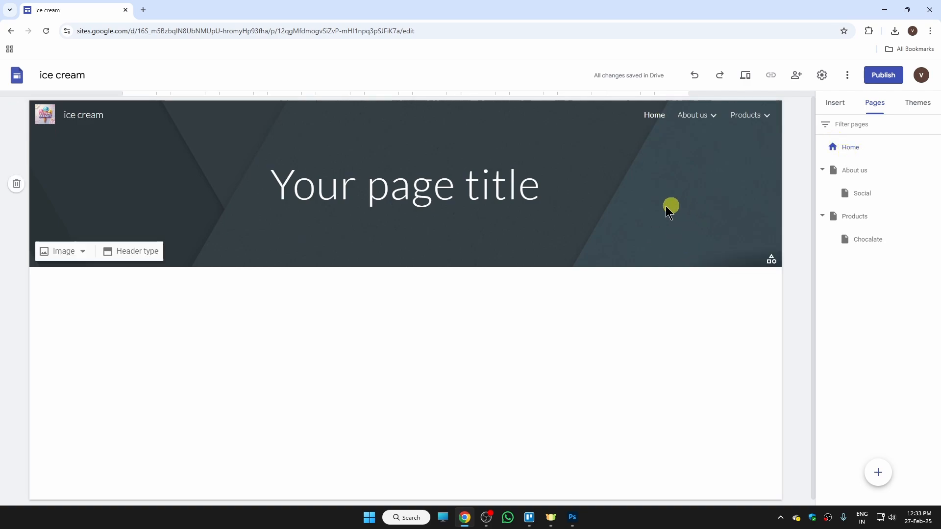
click(835, 104)
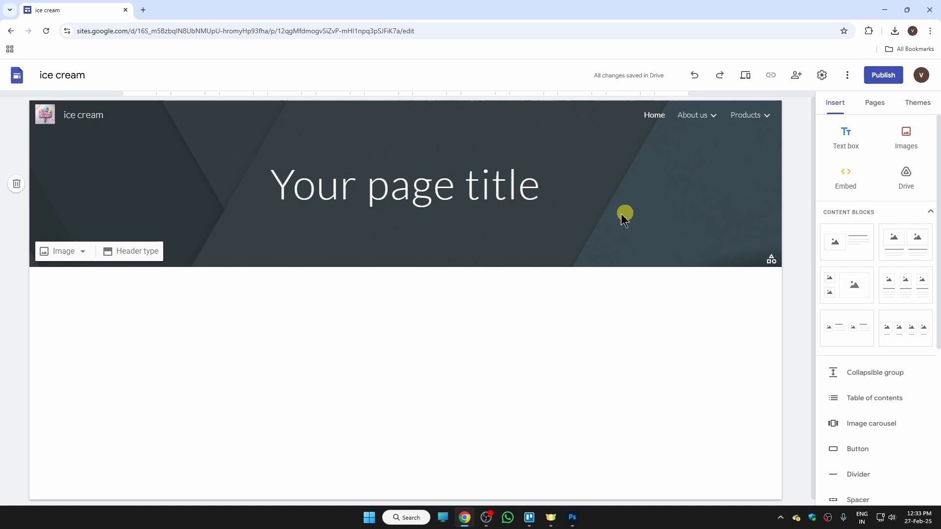
- Upload the colourful ice cream banner from Downloads as the Home header background
click(69, 251)
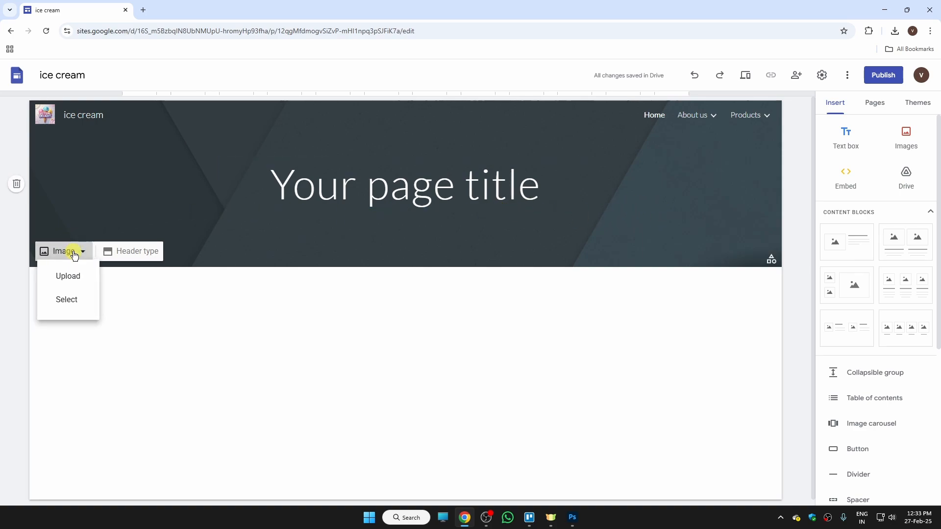
click(63, 281)
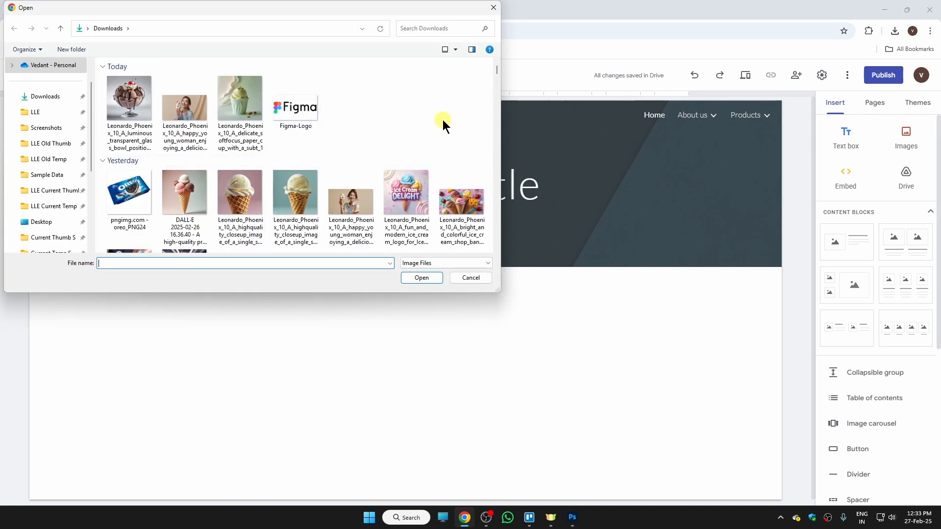
click(459, 202)
click(433, 278)
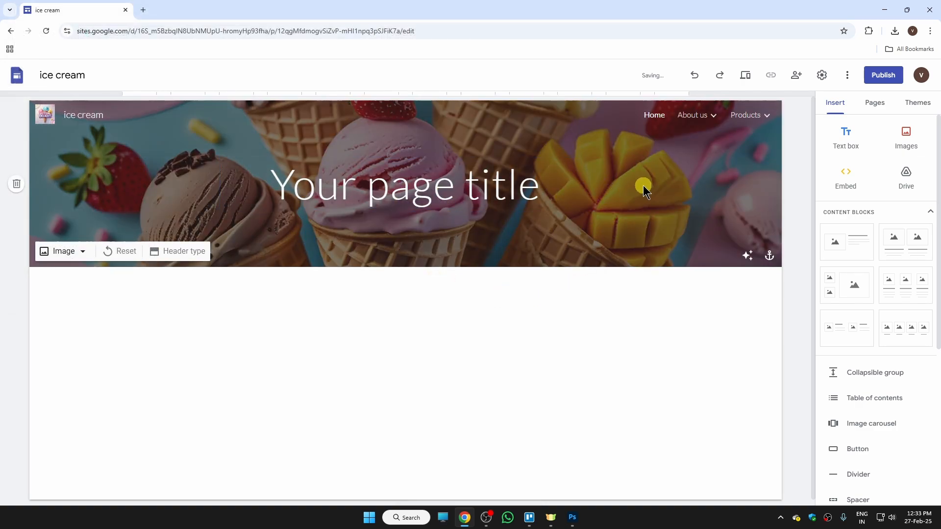
- Replace the placeholder page title with 'Ice Cream Hub'
drag(545, 188, 201, 179)
triple_click(478, 185)
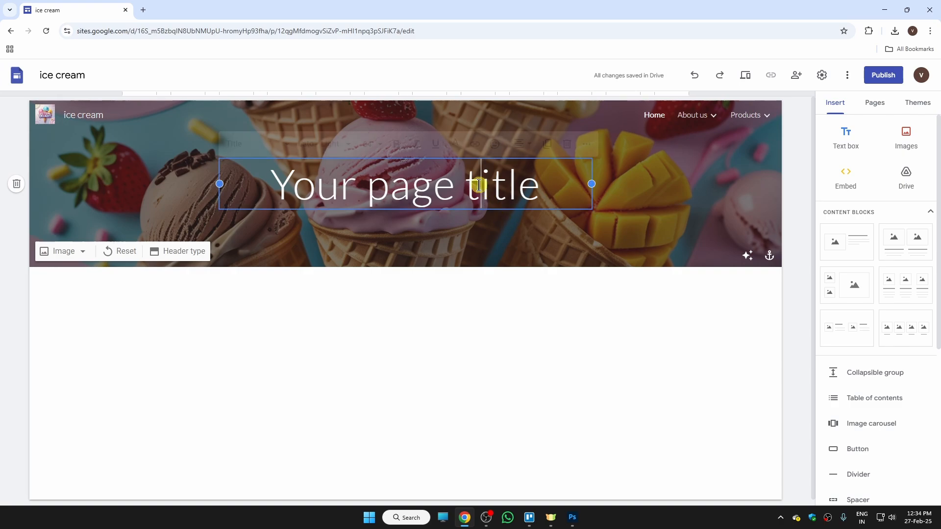
text(Ice Cream Hub)
- Make the Ice Cream Hub title bold, italic and yellow
drag(544, 186, 263, 186)
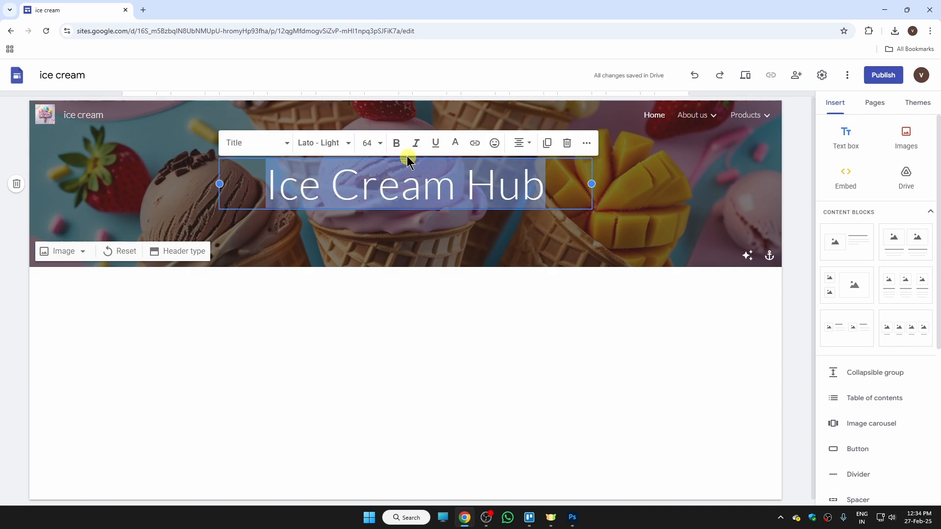
click(396, 144)
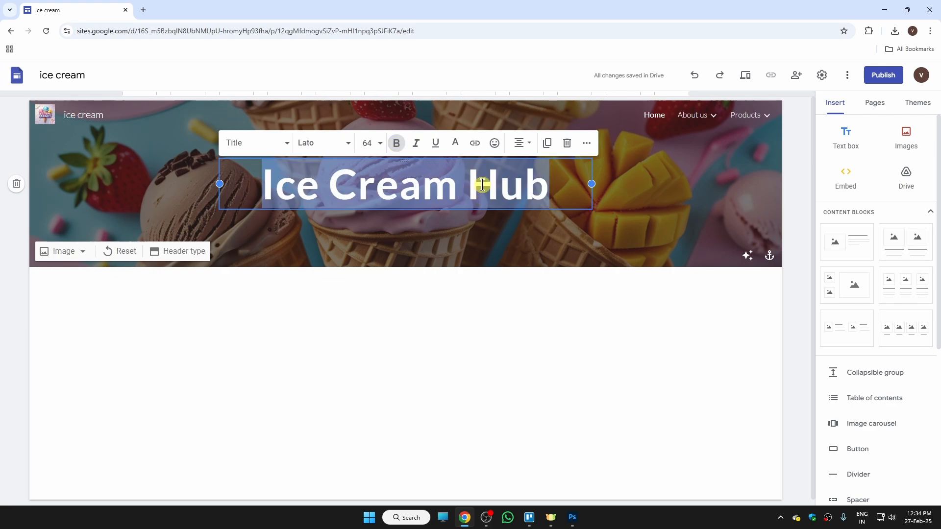
click(455, 145)
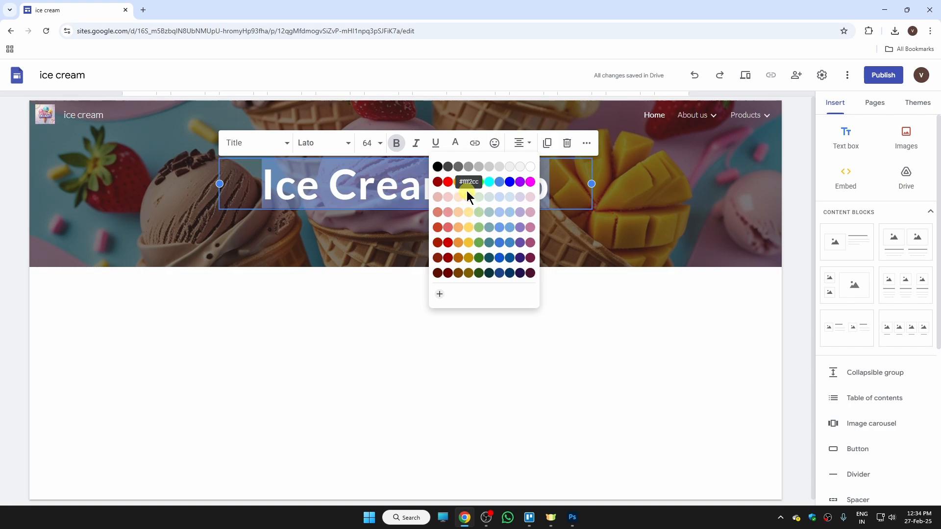
click(468, 184)
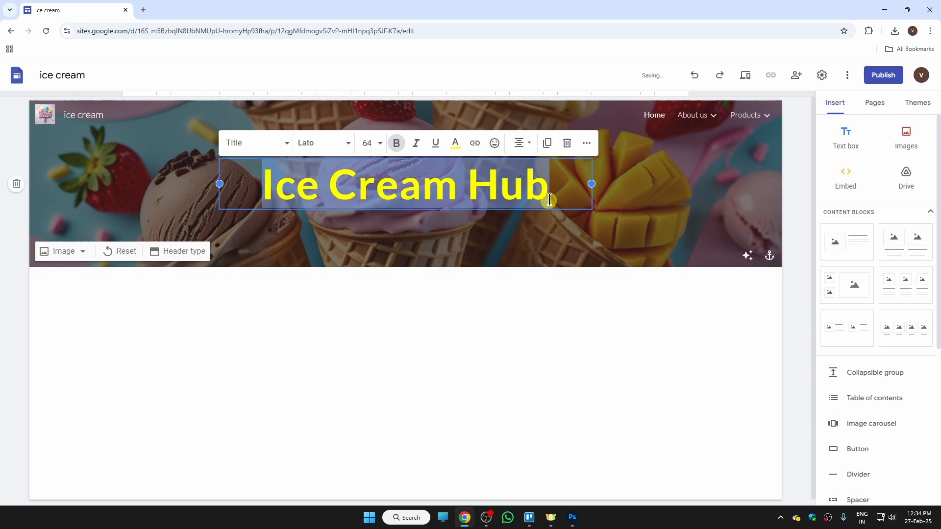
click(438, 147)
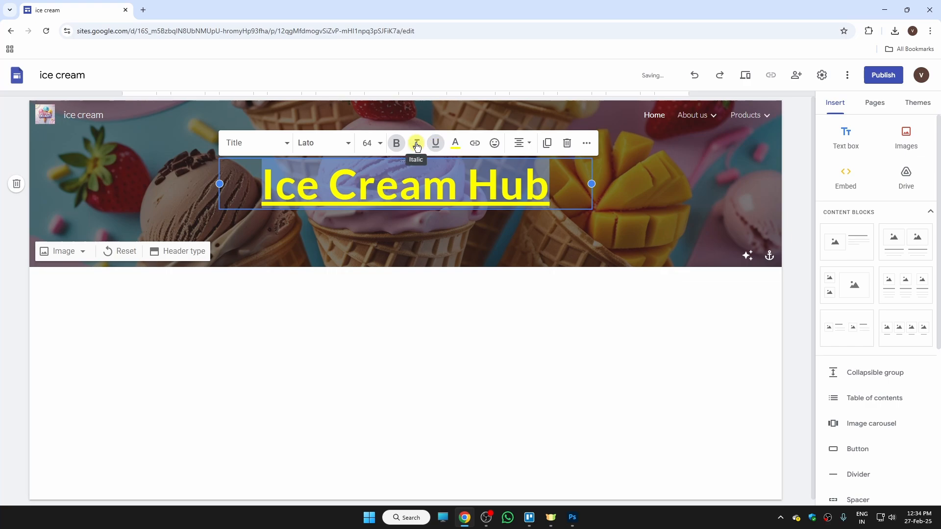
click(417, 146)
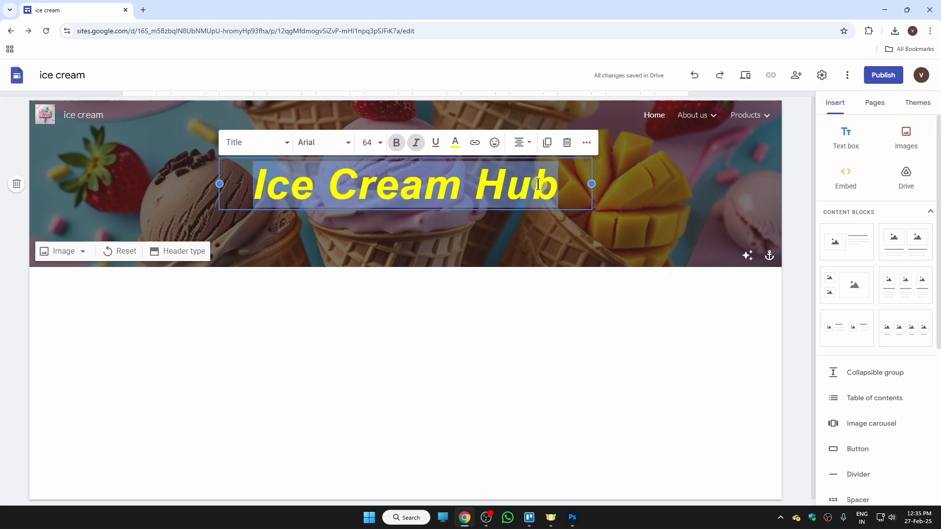
- Set the title font to Arial after briefly trying Impact
click(347, 147)
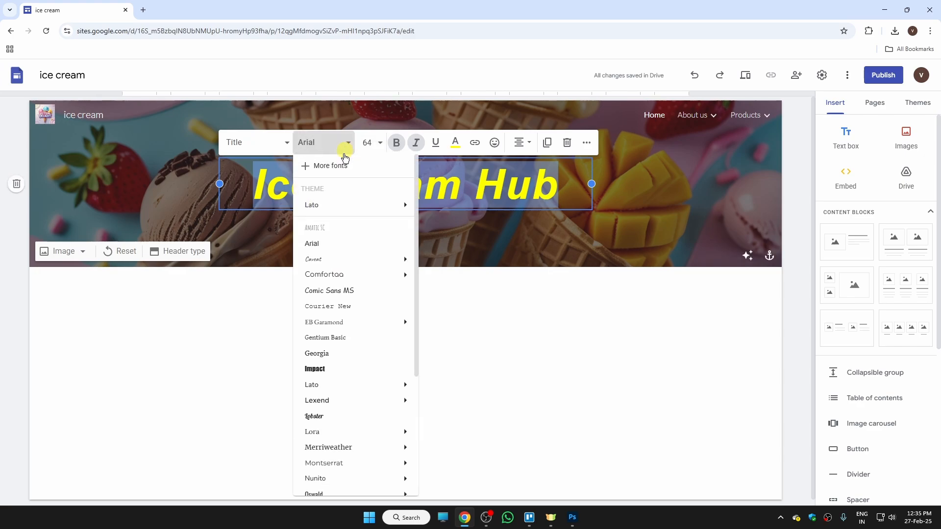
mouse_move(346, 276)
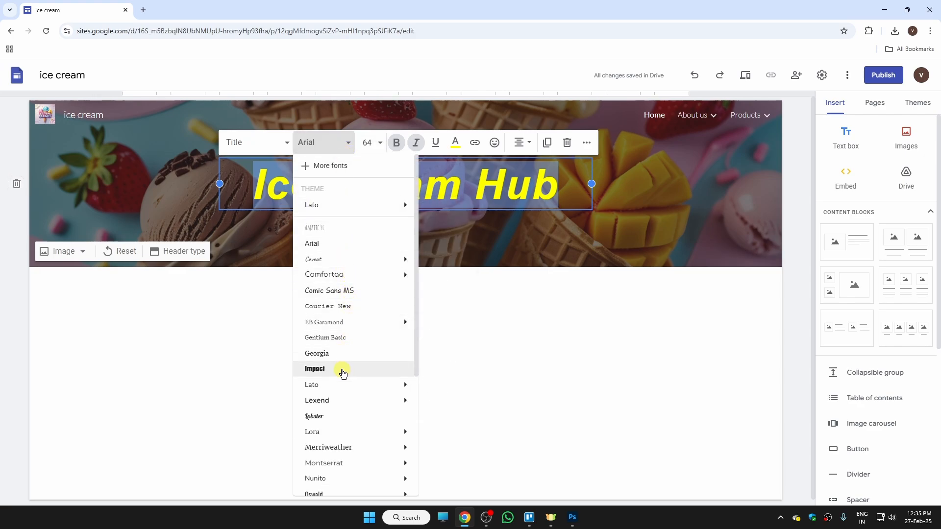
click(342, 370)
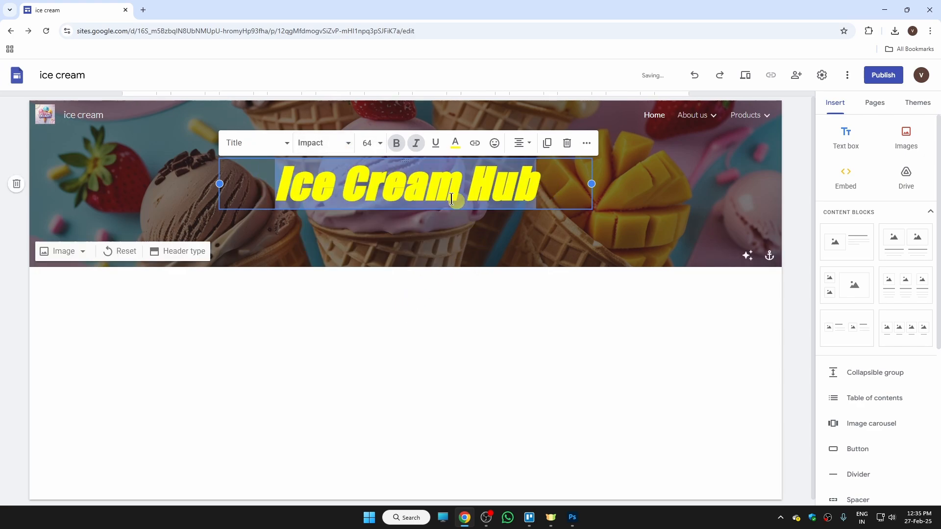
click(351, 145)
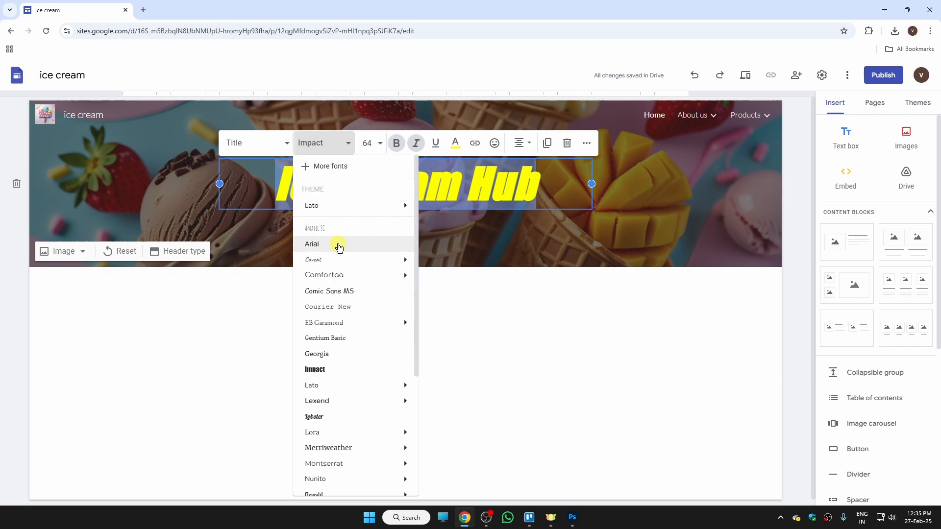
click(338, 243)
click(559, 188)
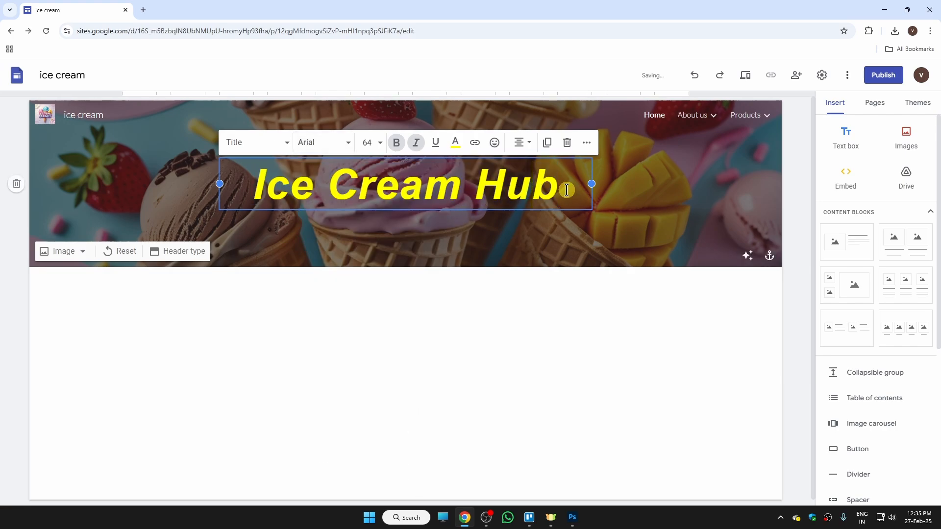
click(655, 220)
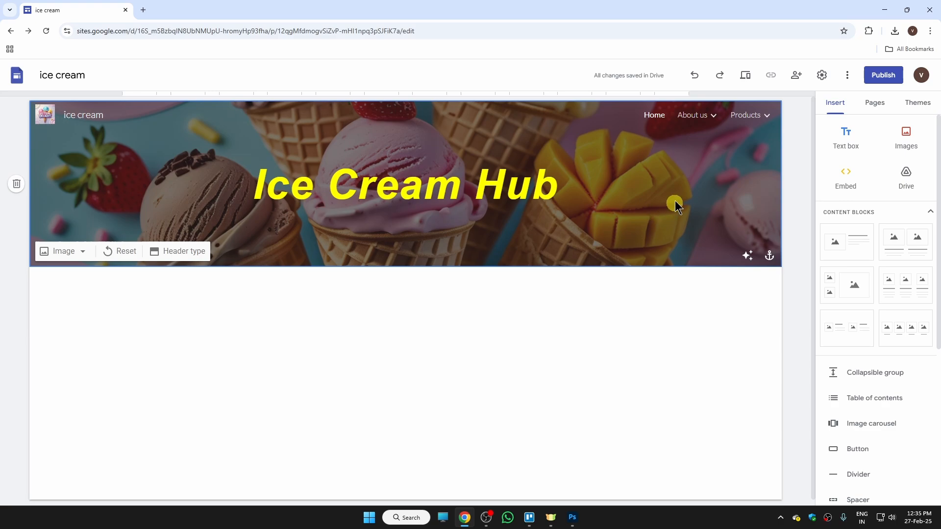
- Add a text box under the title and paste the ice cream intro paragraph
click(852, 141)
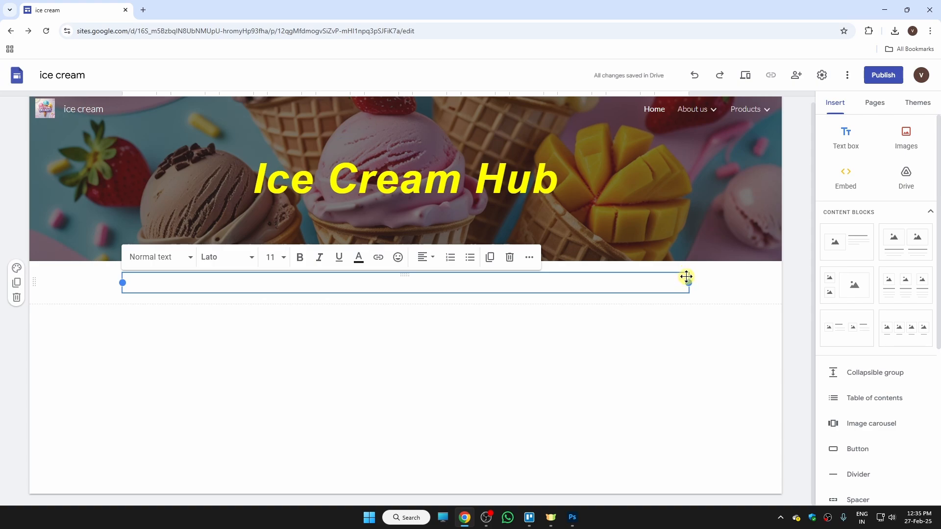
drag(685, 277, 315, 212)
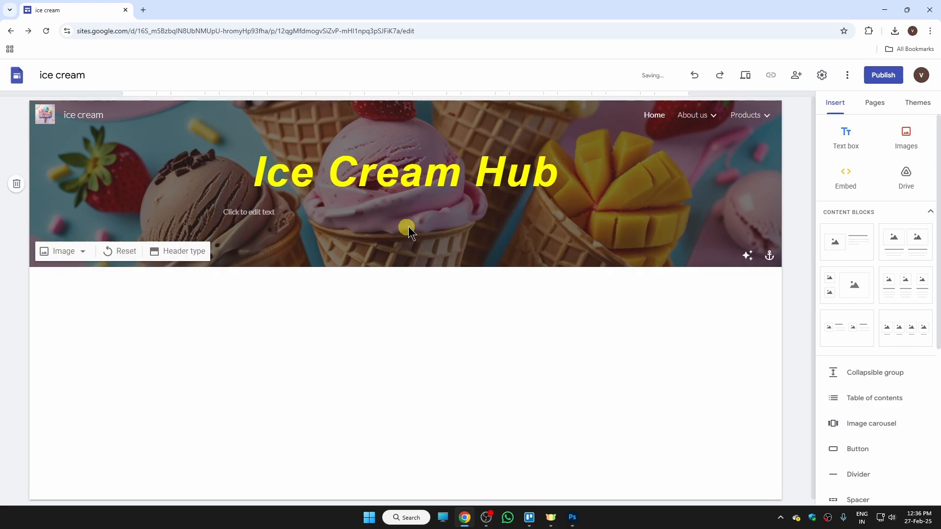
click(253, 213)
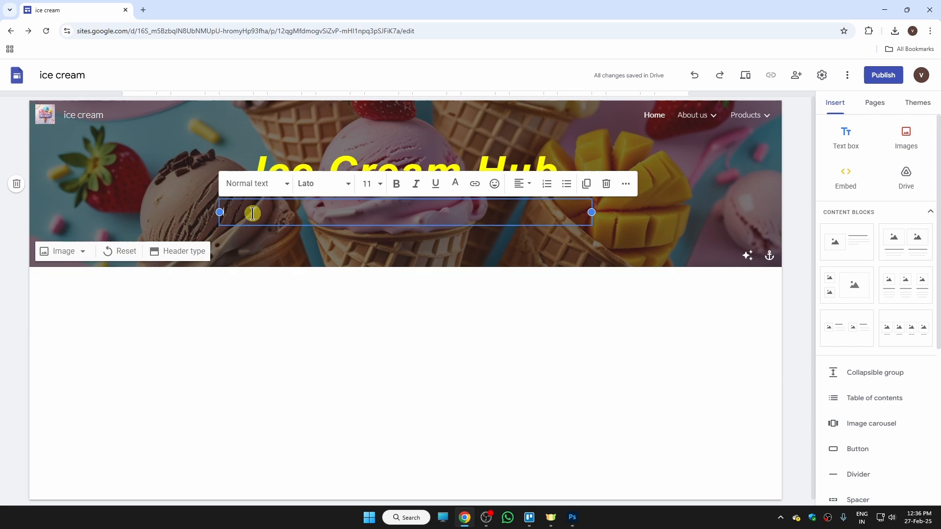
text(Indulge in the creamiest, most delicious ice cream made with love and the finest ingredients. From classic favorites to exciting new flavors, we have something to satisfy every sweet tooth.)
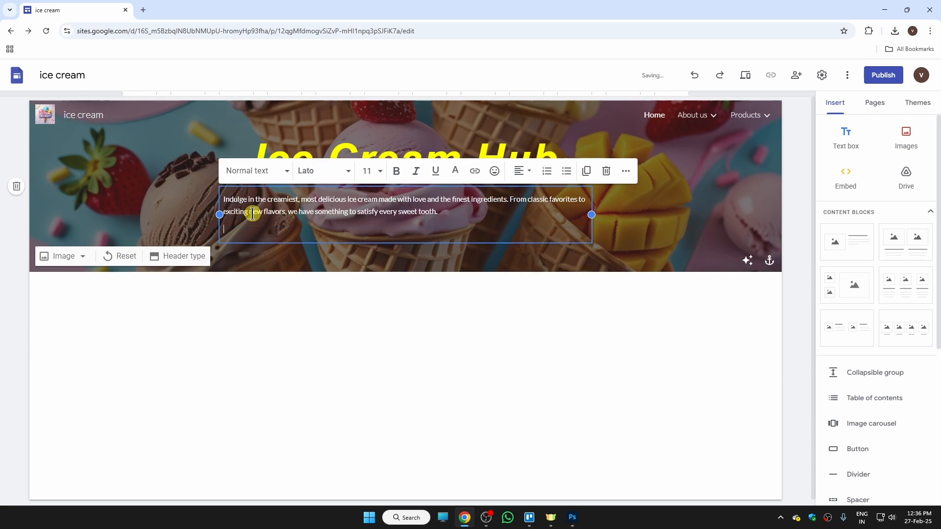
key(BackSpace)
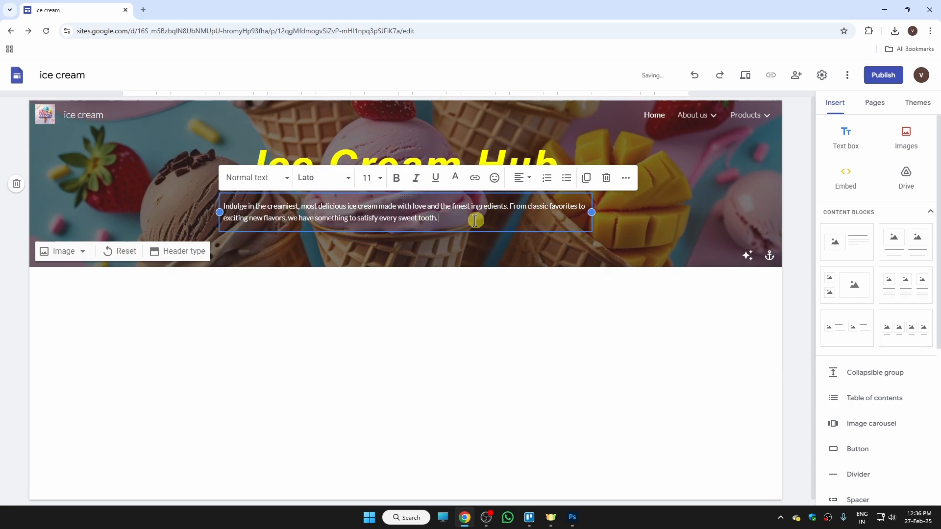
- Set the paragraph's font size to 14, after trying 24
key(ctrl+a)
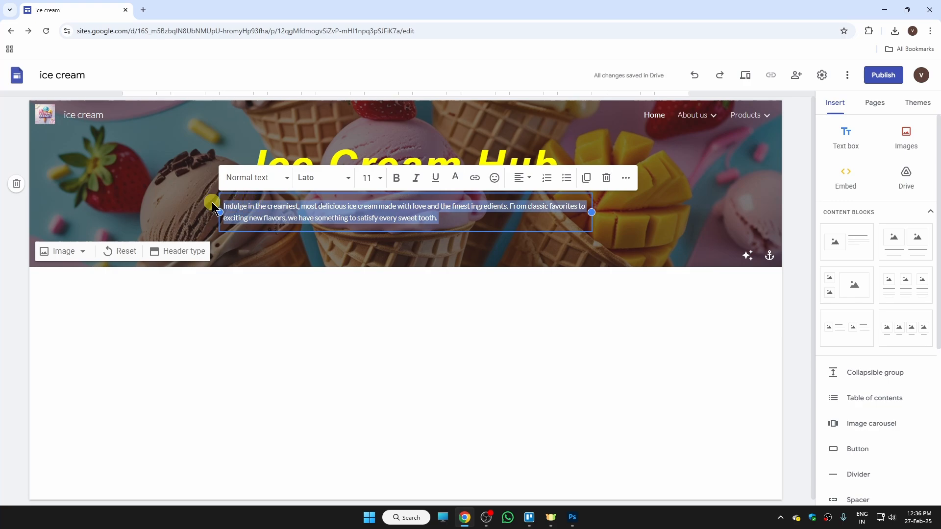
click(370, 178)
click(366, 369)
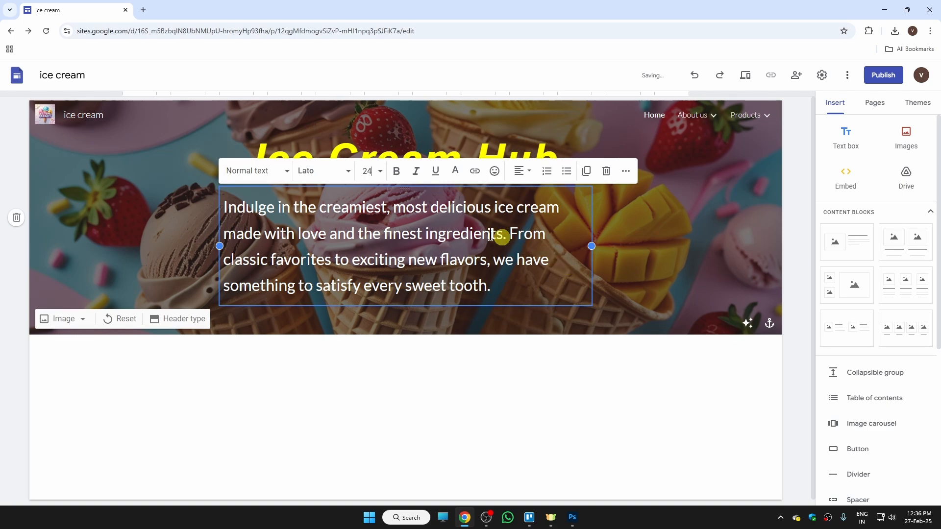
click(380, 175)
click(367, 316)
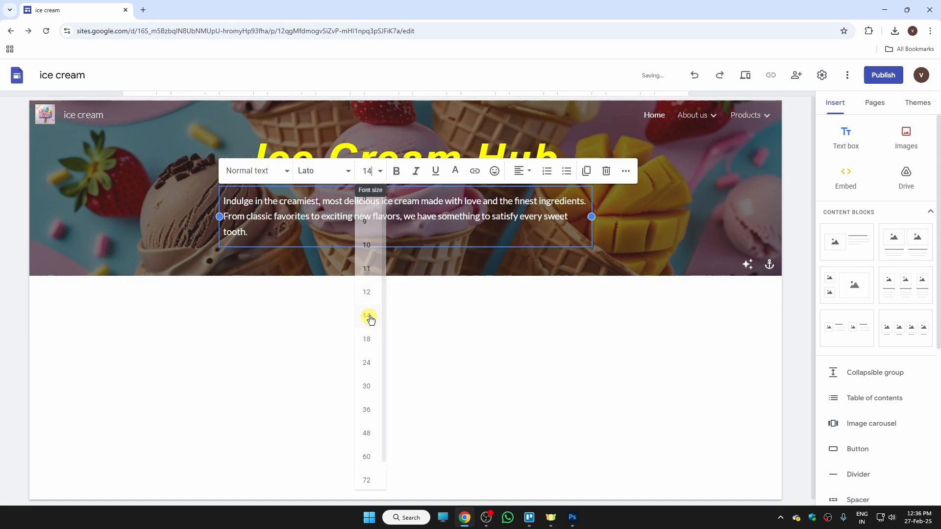
click(468, 294)
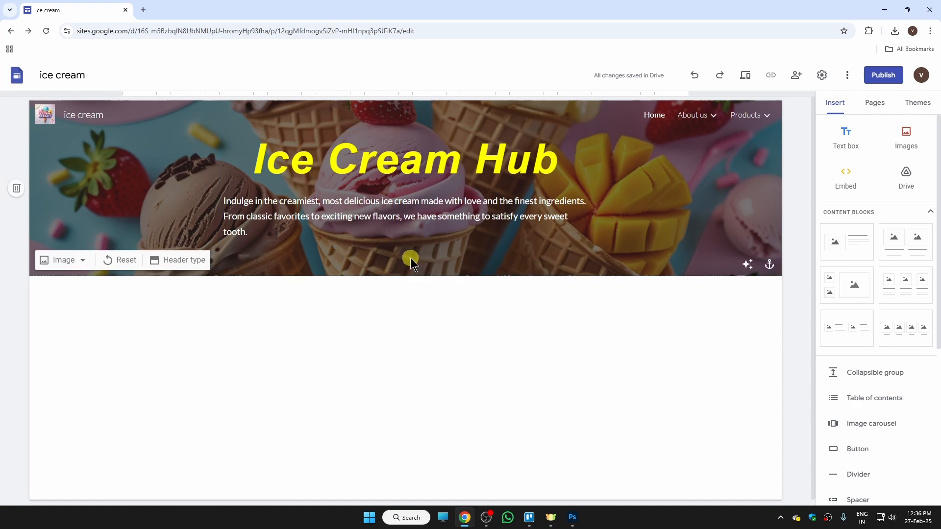
click(199, 260)
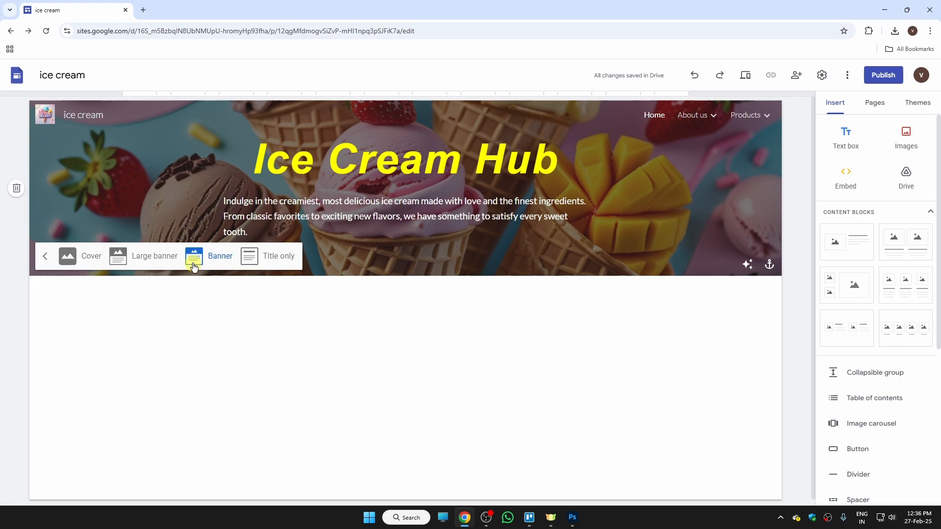
click(267, 258)
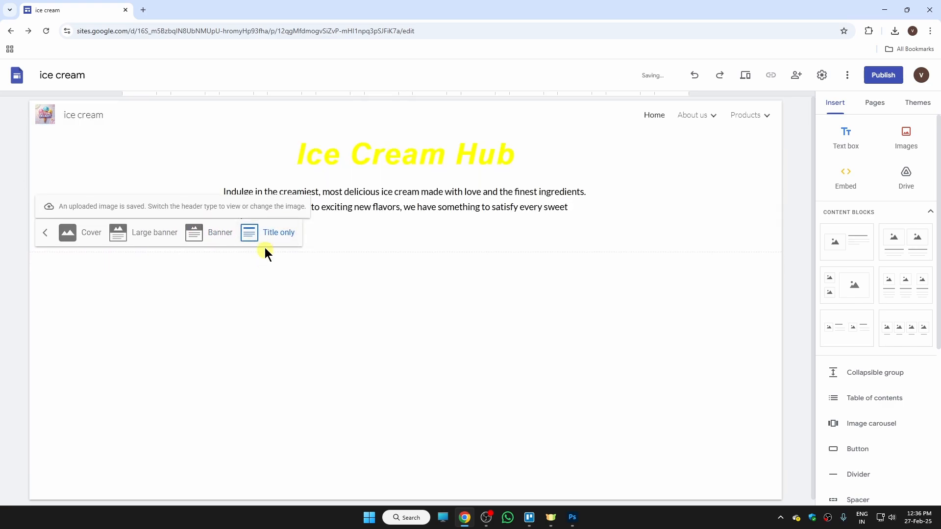
click(149, 239)
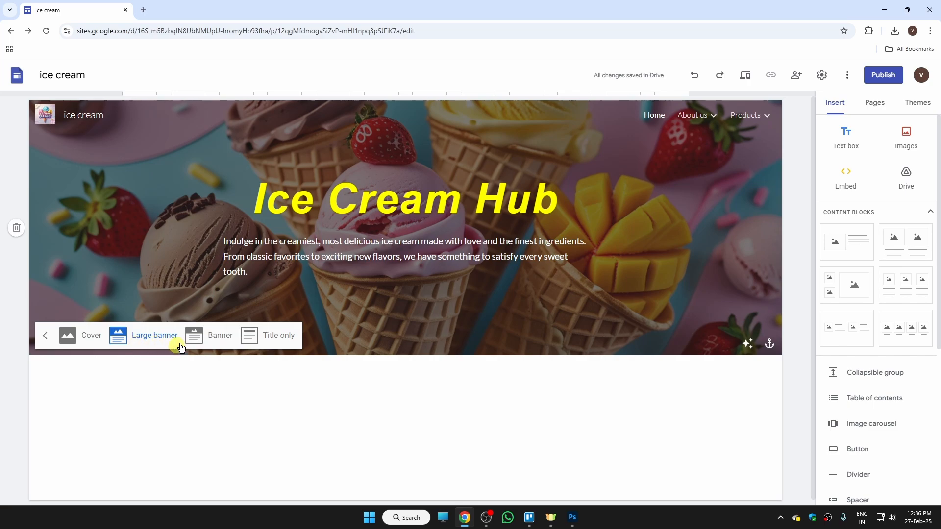
click(230, 347)
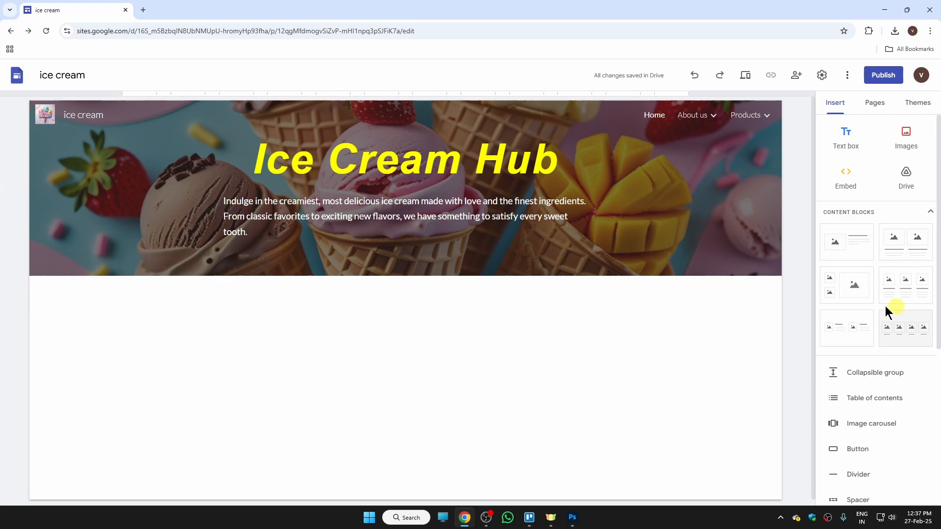
- Insert the three-column image content block below the Home header
click(910, 289)
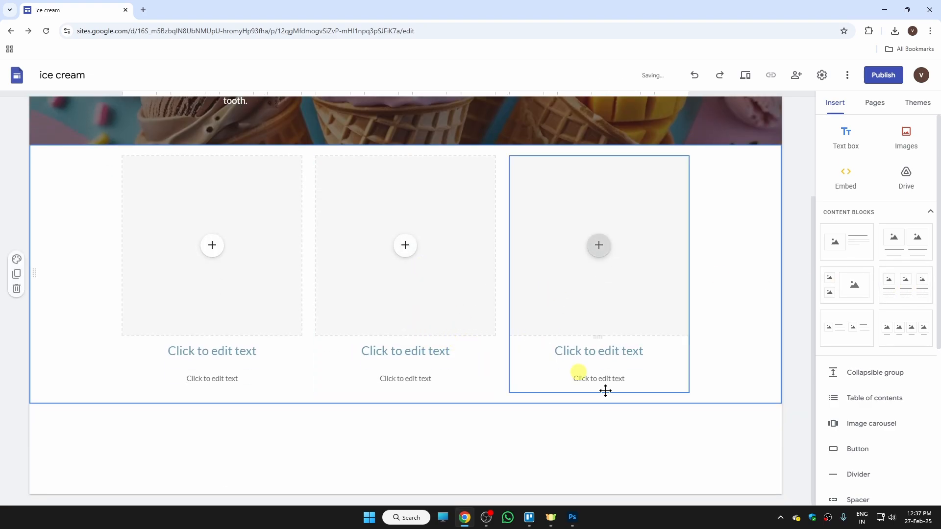
drag(813, 305, 808, 178)
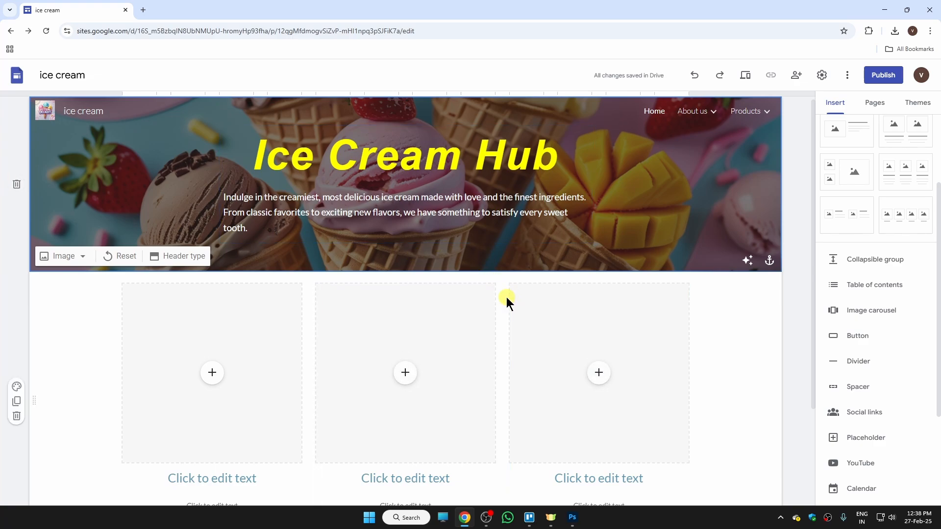
drag(938, 274, 937, 204)
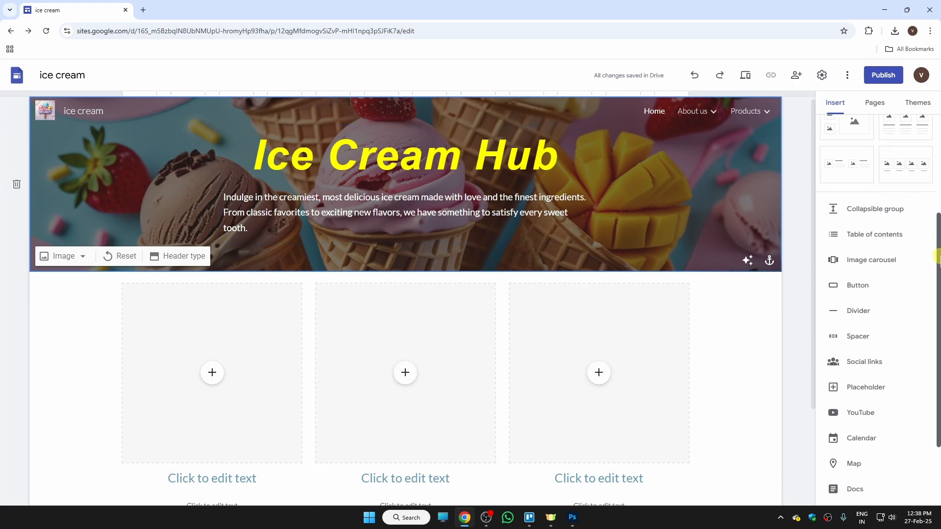
- Add a spacer below the header and make it taller
click(868, 343)
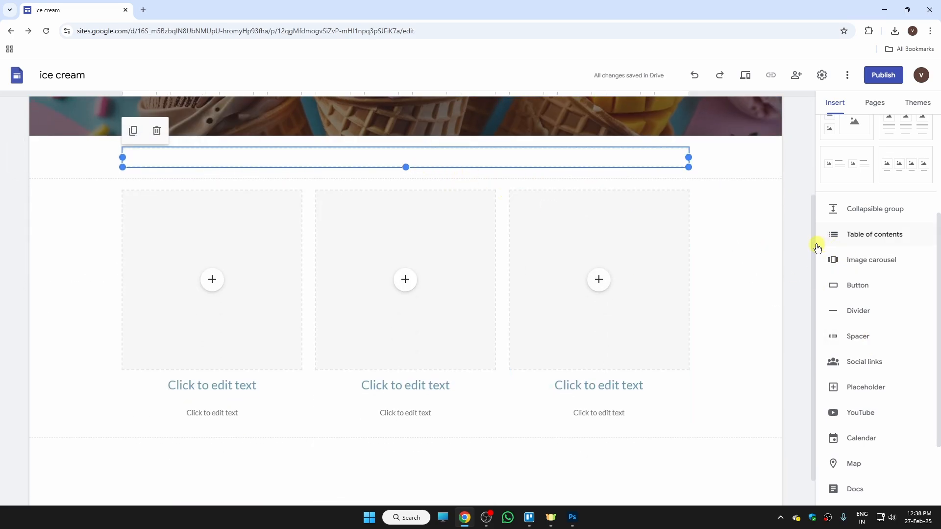
drag(813, 221, 804, 150)
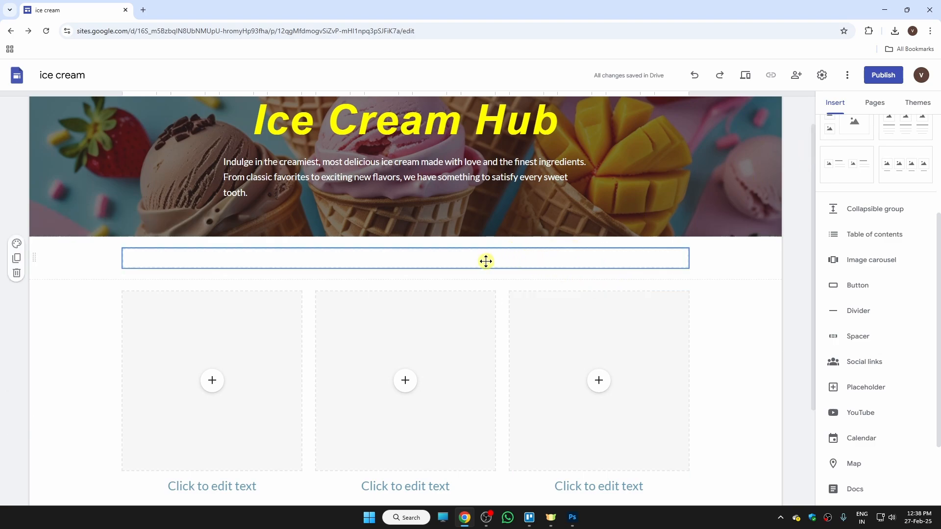
click(408, 262)
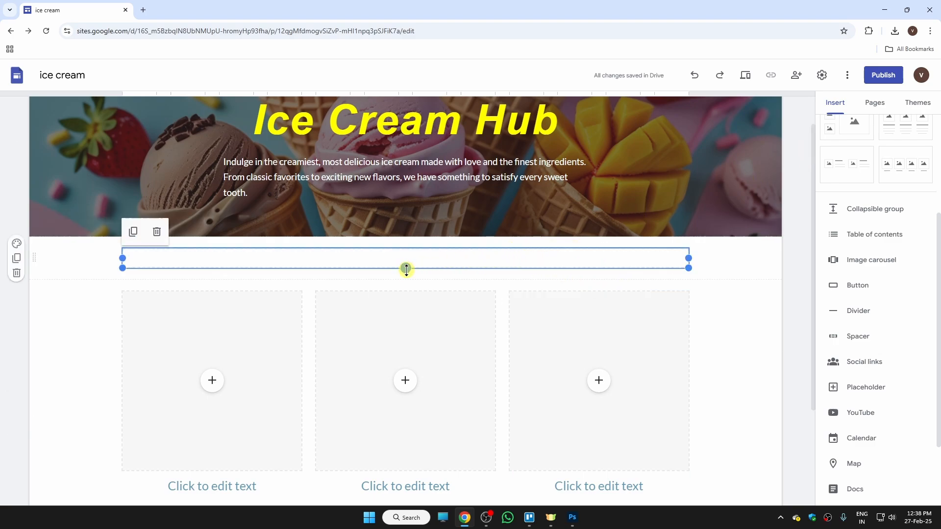
drag(406, 268, 410, 286)
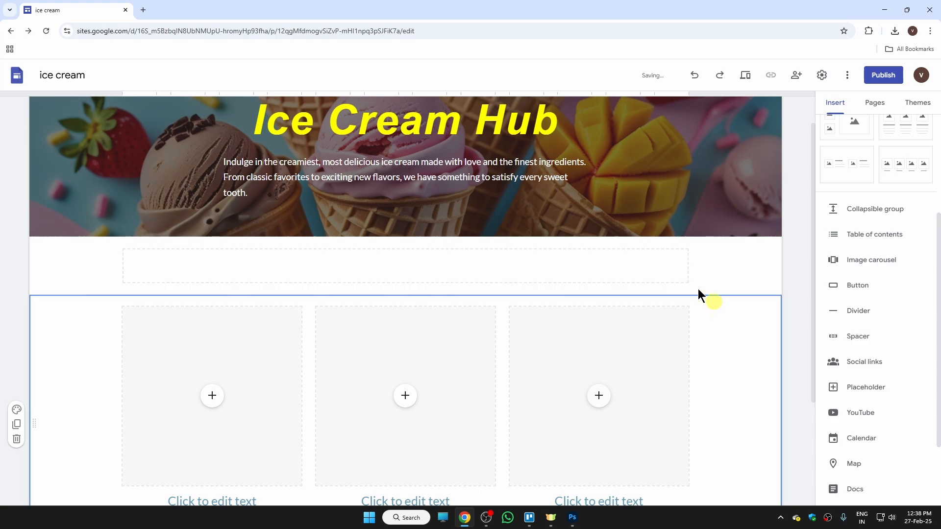
drag(813, 266, 813, 221)
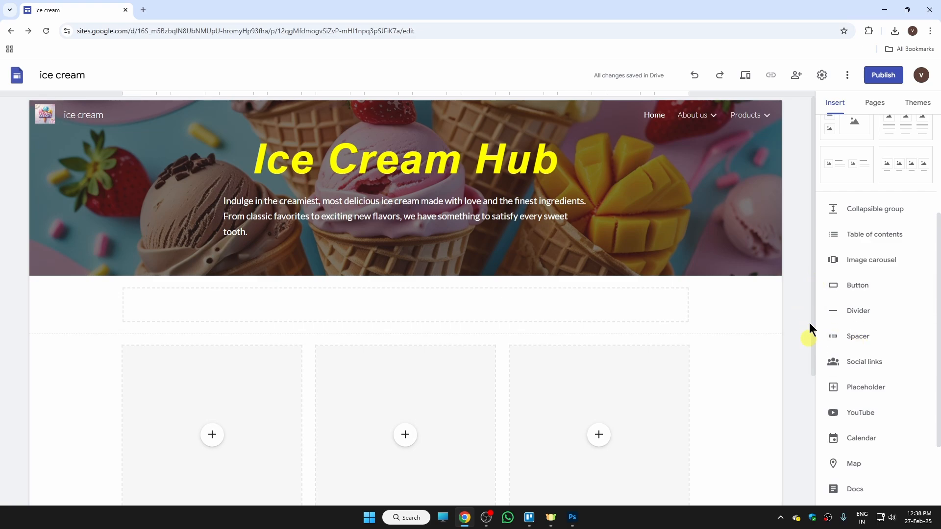
- Delete the heading and caption text boxes beneath the left, middle and right image placeholders
drag(811, 292, 810, 410)
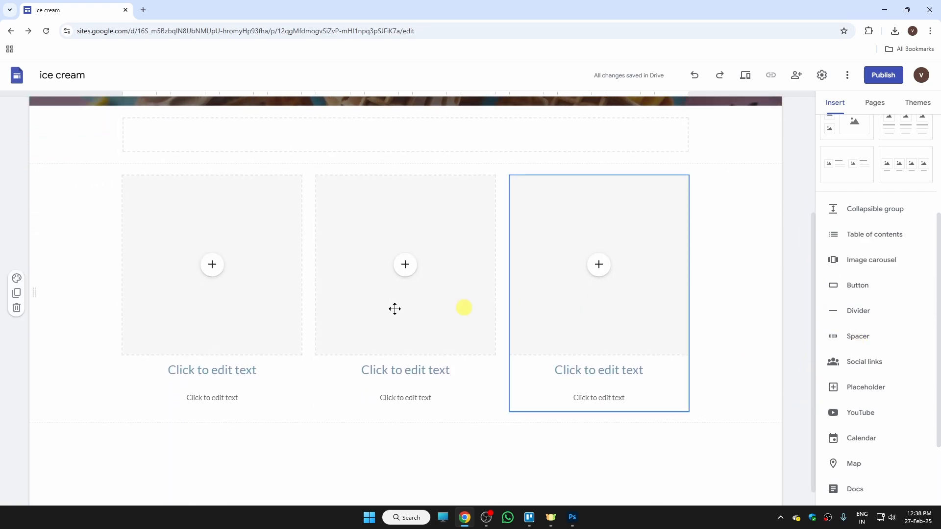
click(268, 374)
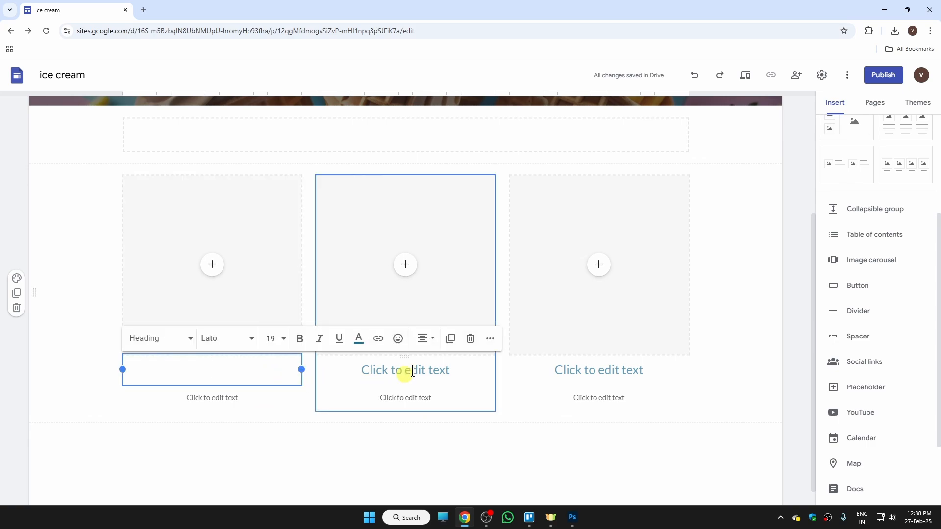
click(471, 339)
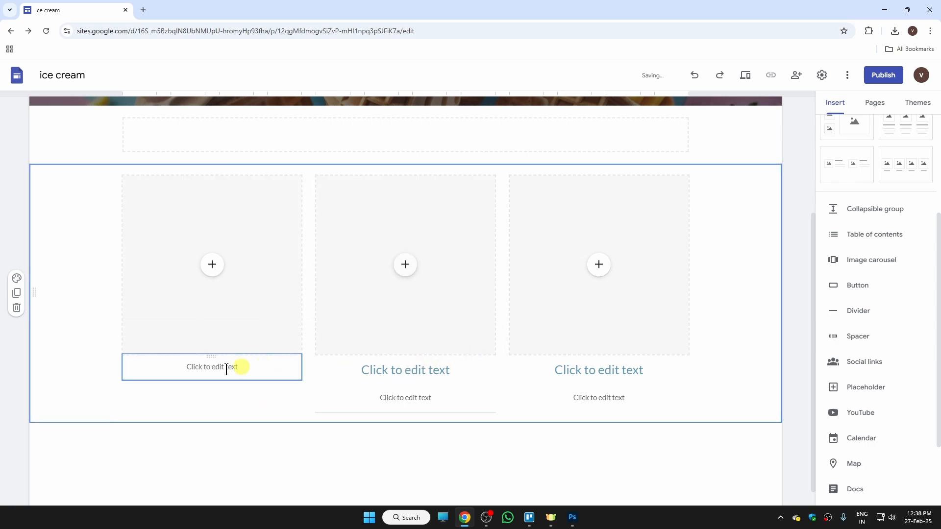
click(264, 368)
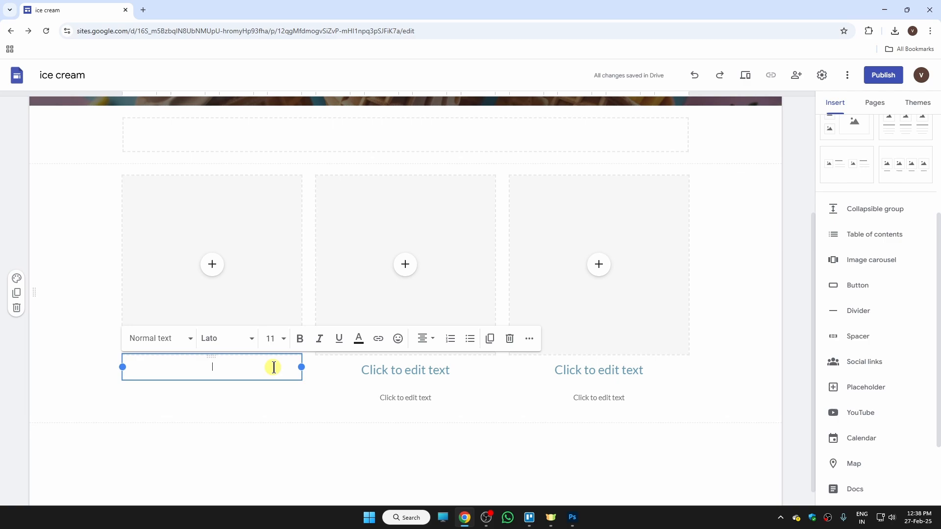
click(509, 344)
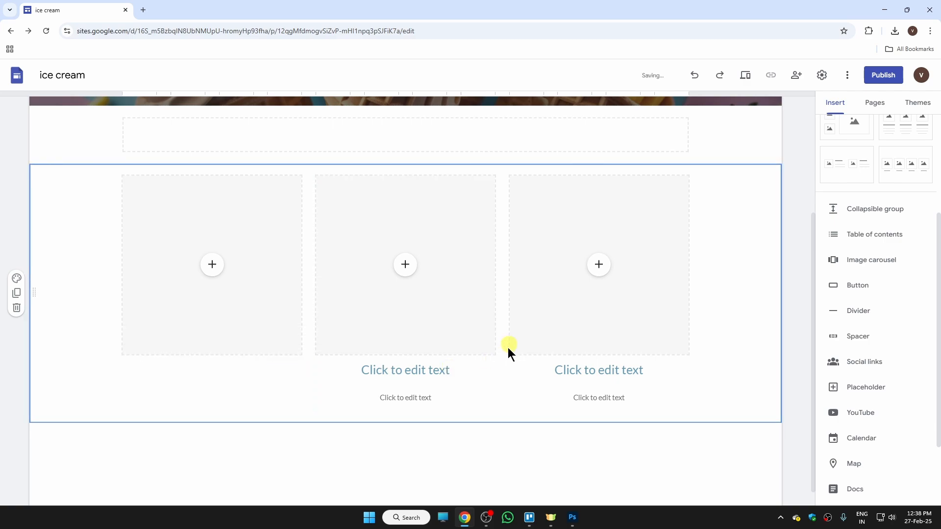
click(666, 382)
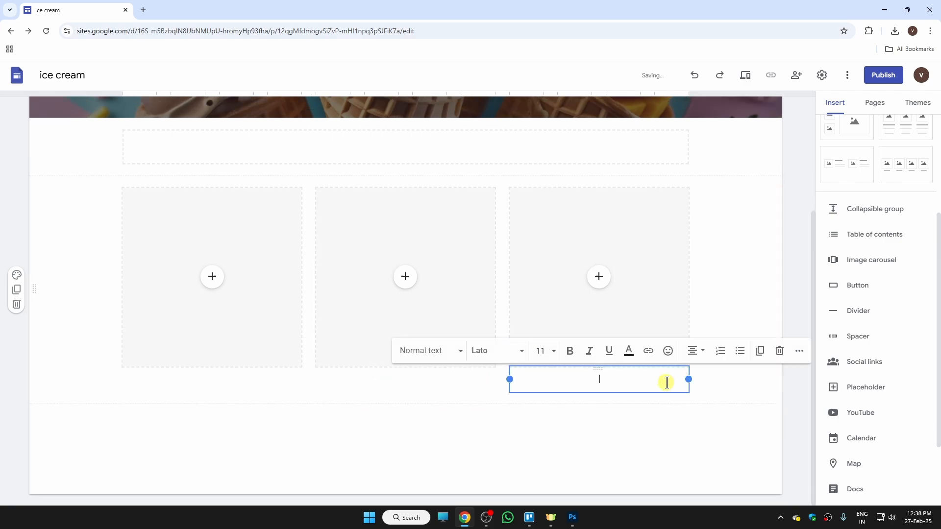
click(779, 351)
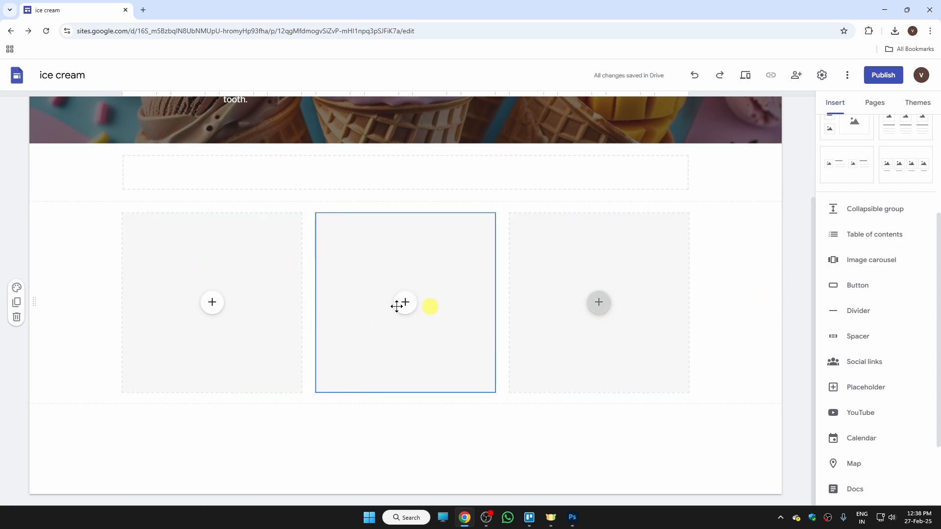
drag(812, 318, 798, 160)
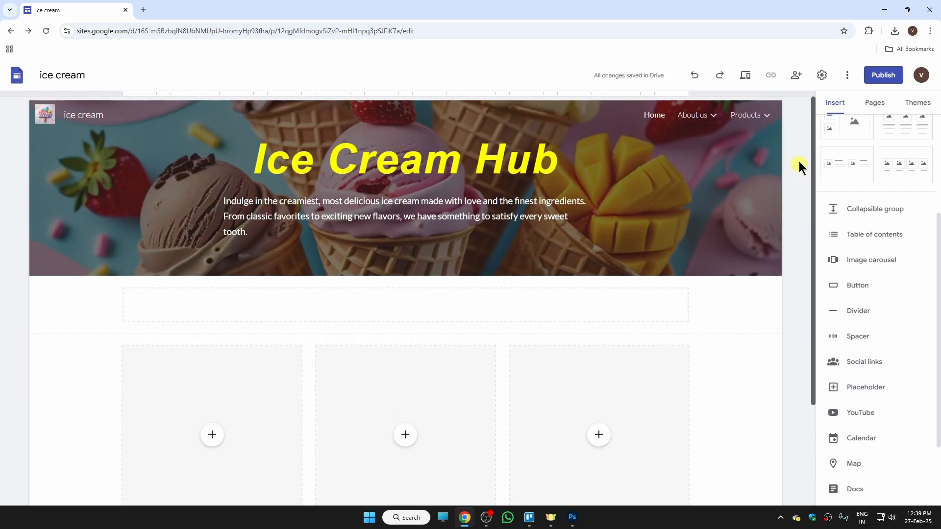
drag(810, 250, 805, 324)
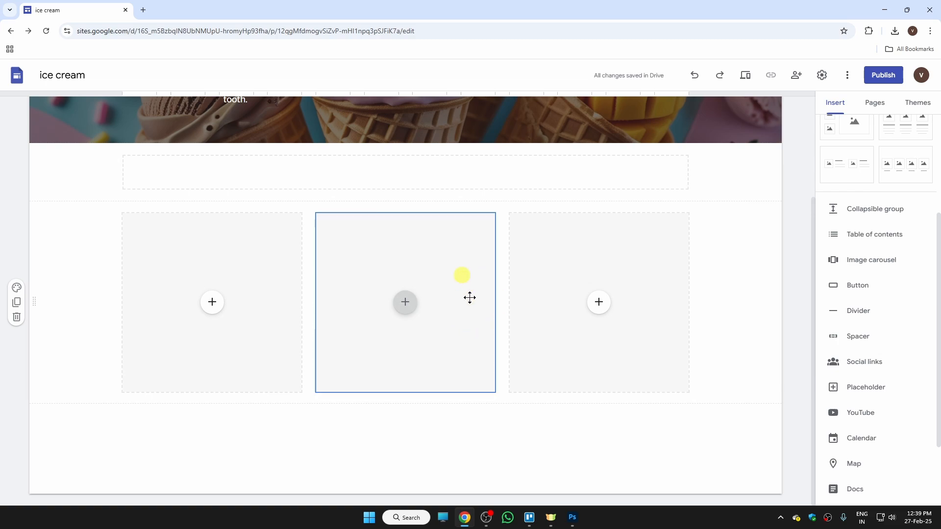
- Upload the ice-cream sundae photo into the left image placeholder
click(212, 302)
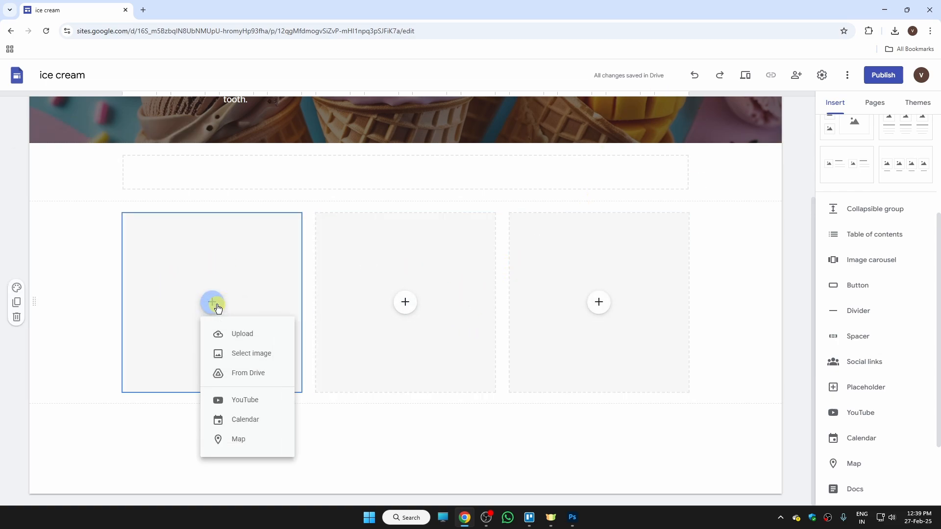
click(235, 333)
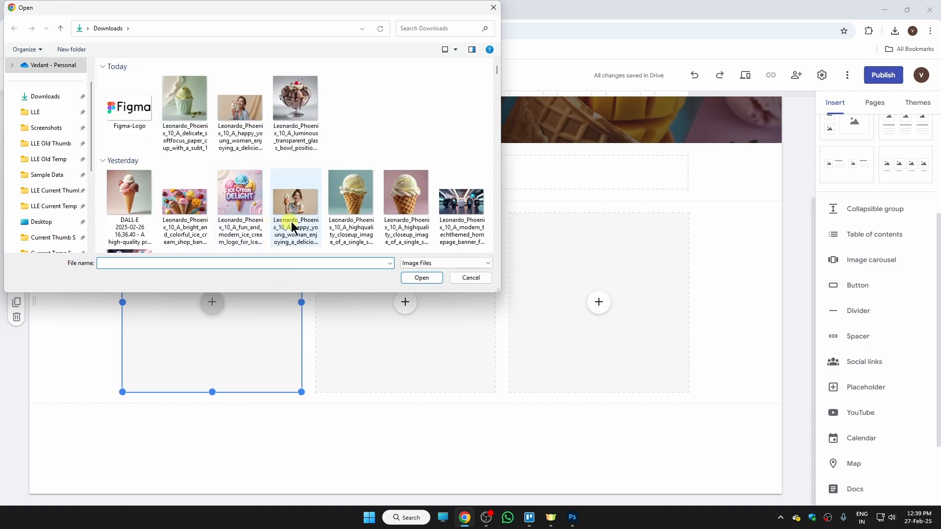
click(135, 115)
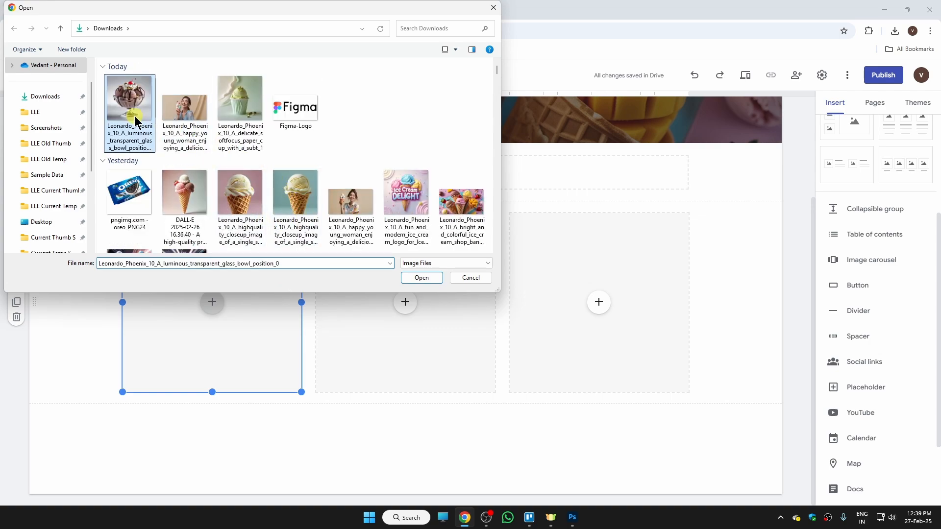
click(429, 277)
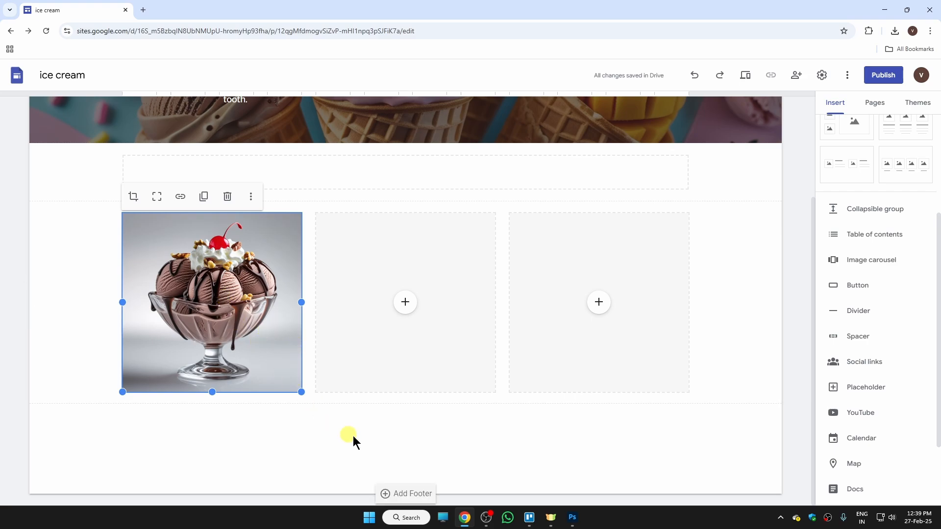
- Upload the pistachio cup photo from downloads into the middle image slot
click(405, 302)
click(427, 332)
click(199, 132)
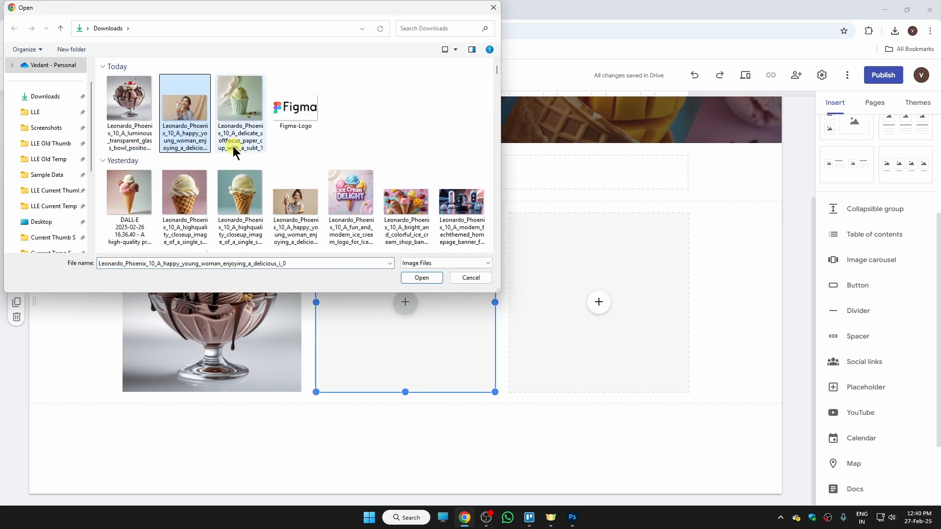
click(238, 142)
click(424, 278)
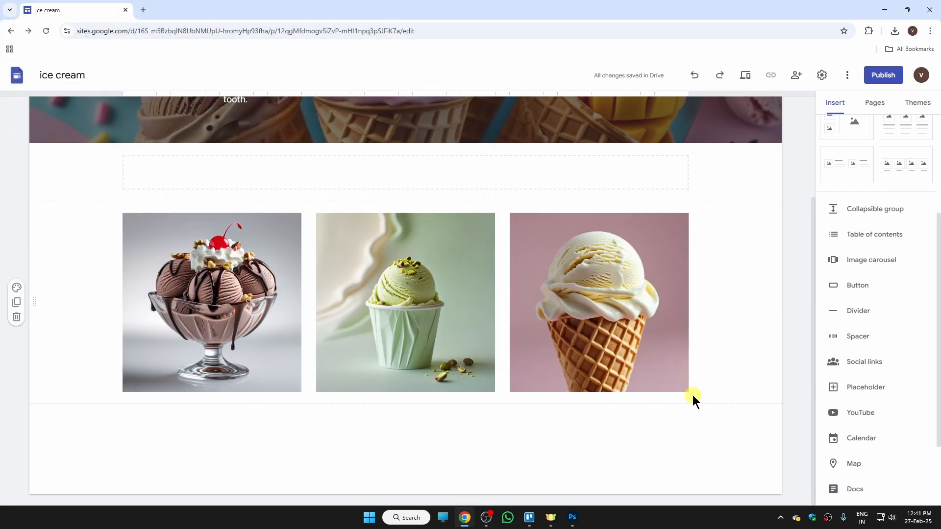
drag(813, 324, 804, 346)
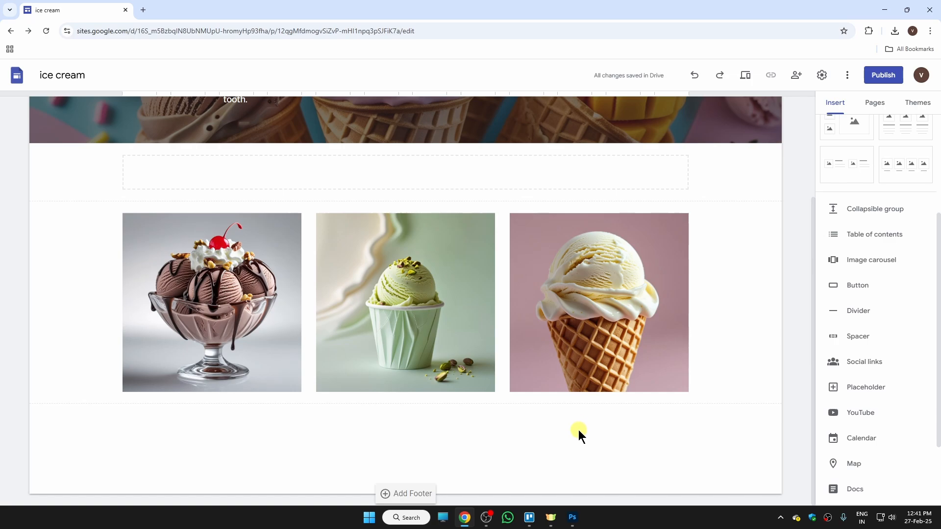
- Link the sundae image to its Amazon product page
click(244, 282)
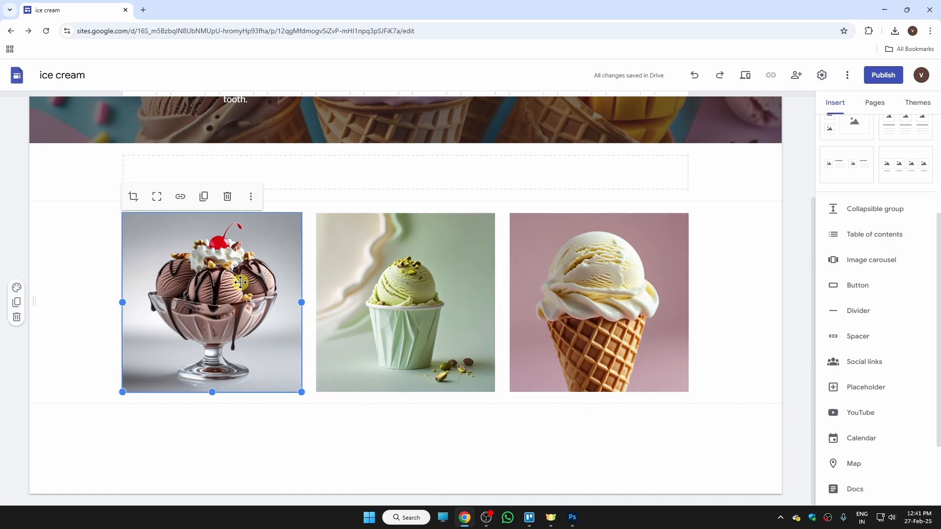
click(181, 201)
click(185, 200)
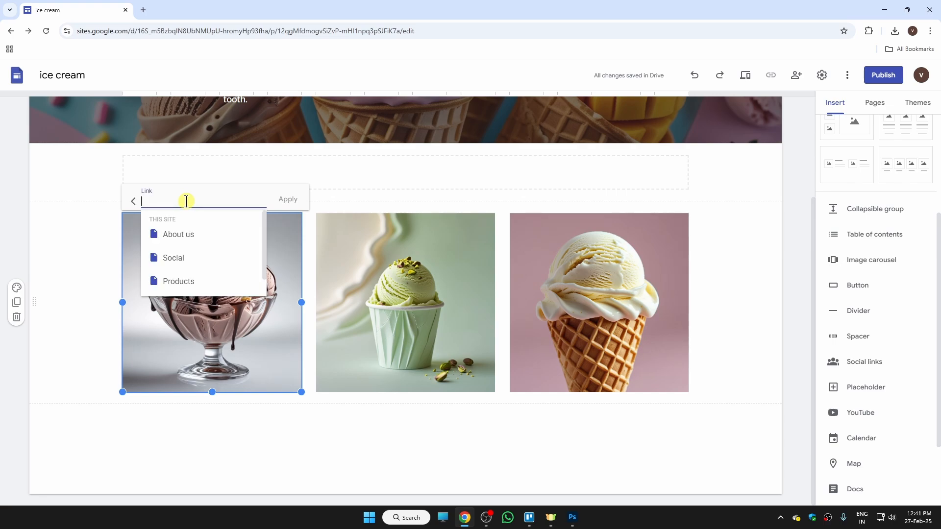
key(ctrl+v)
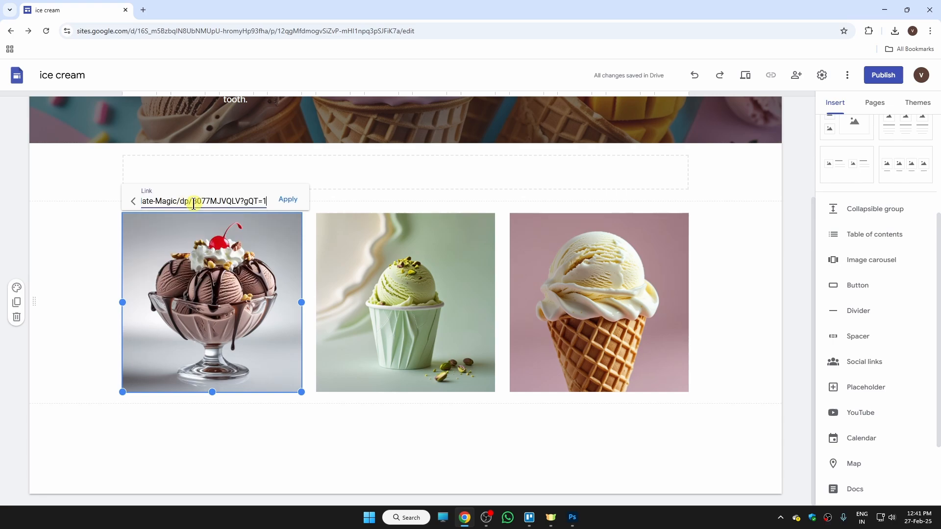
click(289, 204)
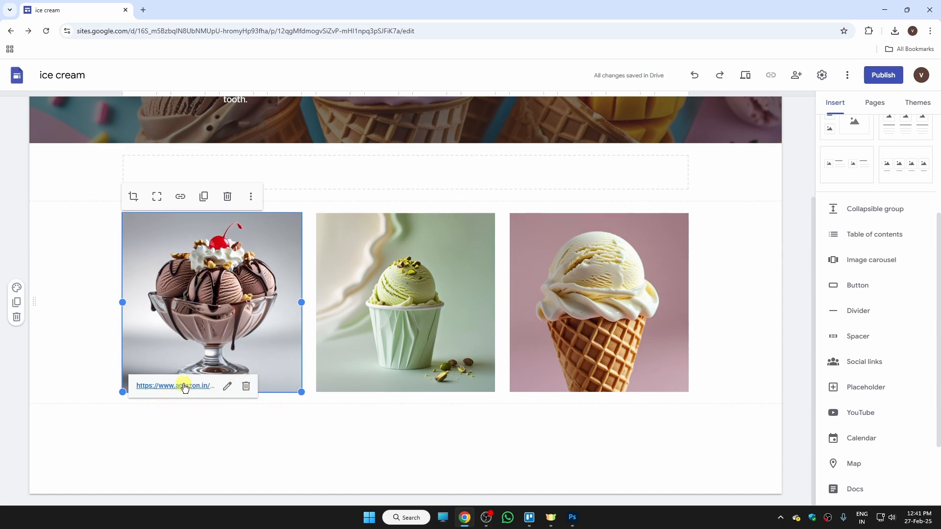
- Link the pistachio image to its Amazon page and enlarge it
click(411, 322)
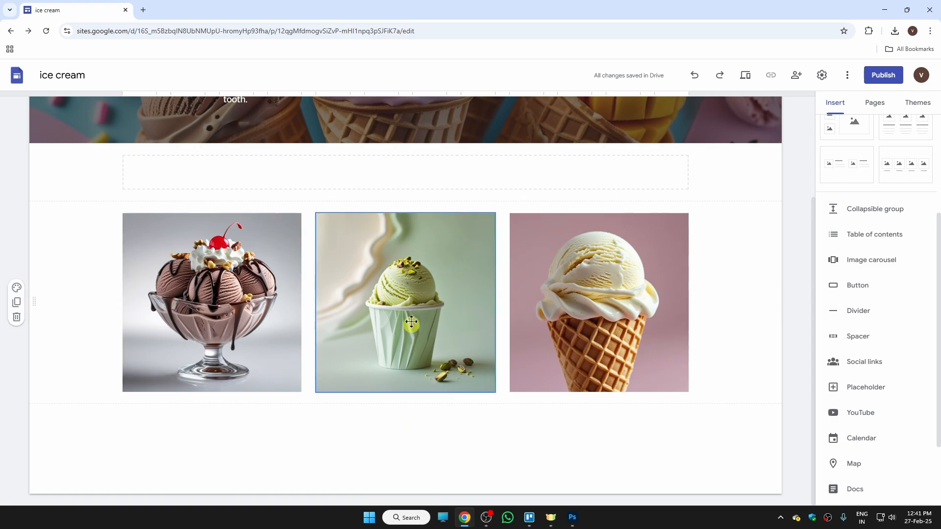
click(374, 196)
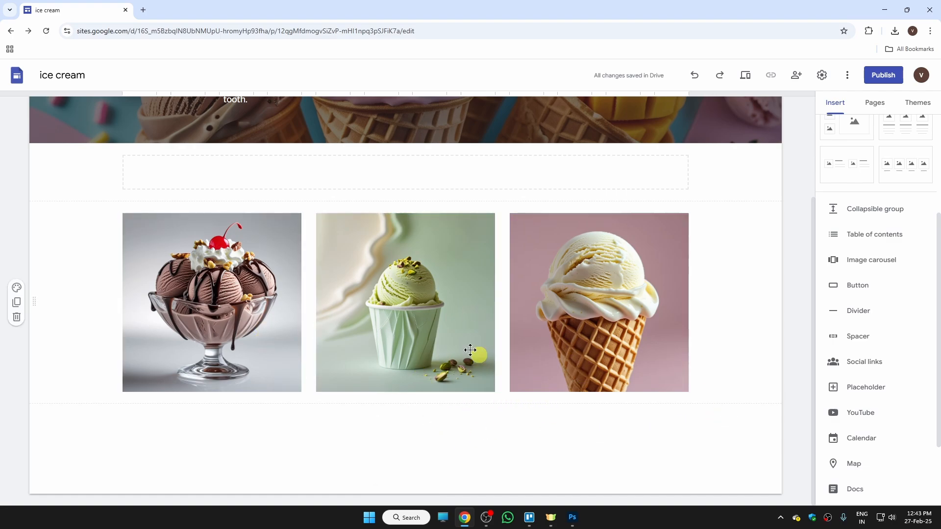
click(375, 363)
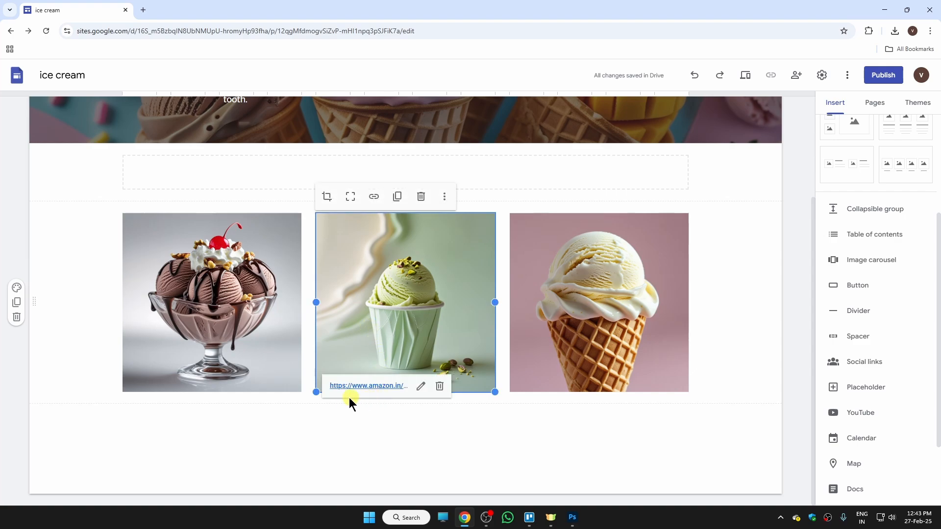
drag(316, 390, 275, 481)
click(523, 461)
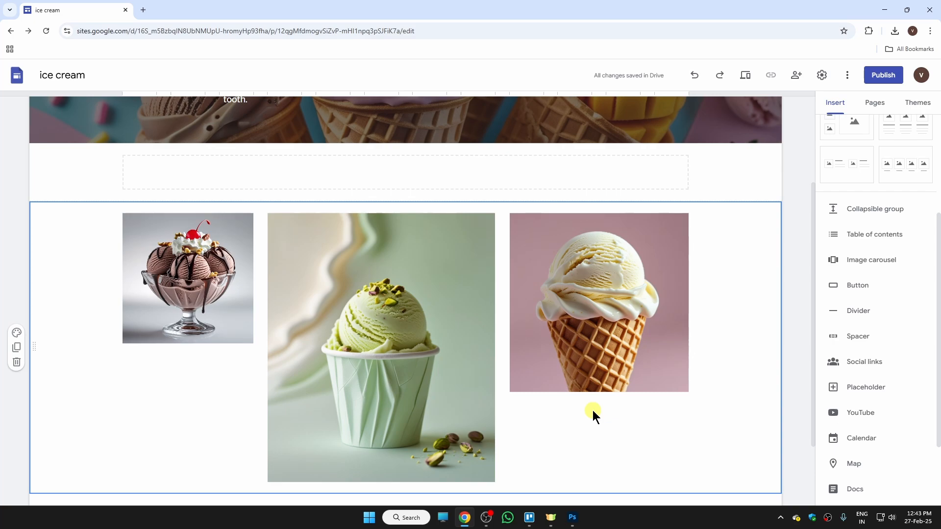
- Stretch the sundae image taller to match the vanilla cone's height
click(159, 304)
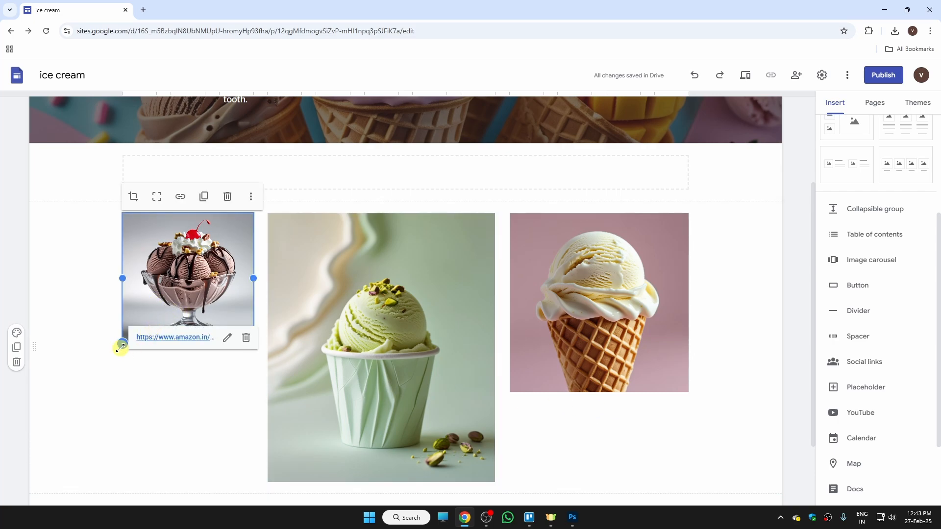
drag(121, 347, 78, 403)
click(644, 457)
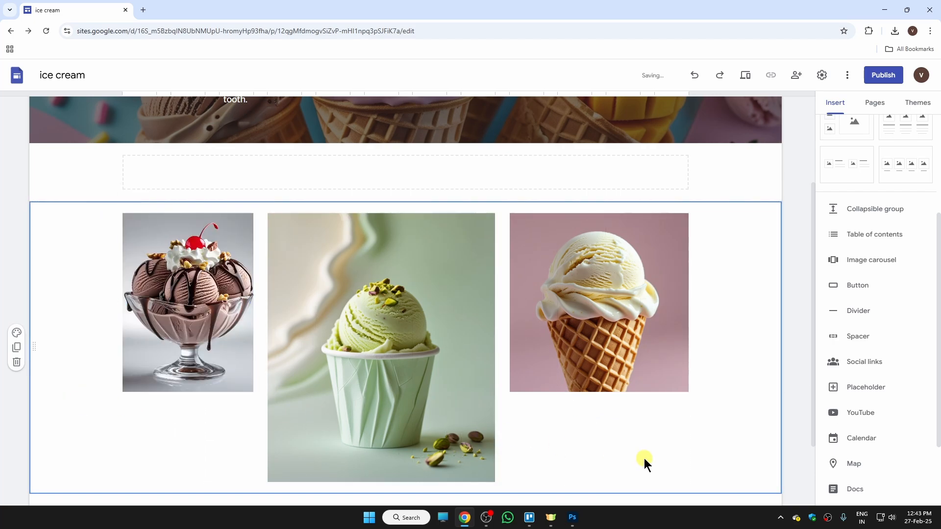
scroll(516, 357, down, 1)
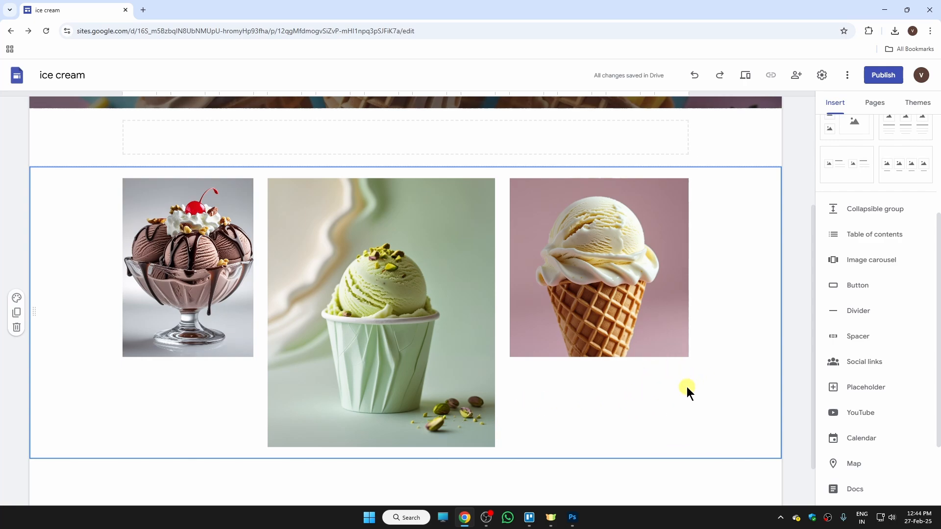
- Set the pale pink sea gallery photo as the image row section's background
click(19, 298)
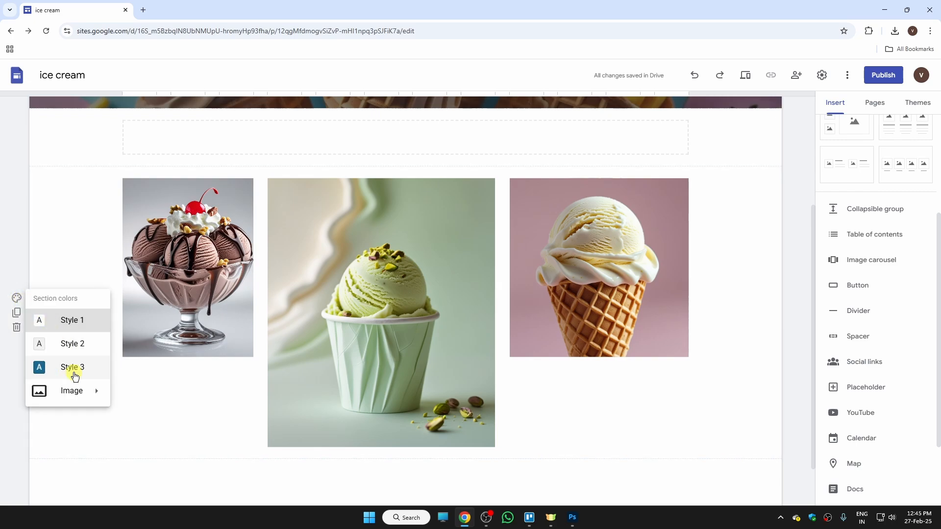
mouse_move(71, 390)
click(131, 418)
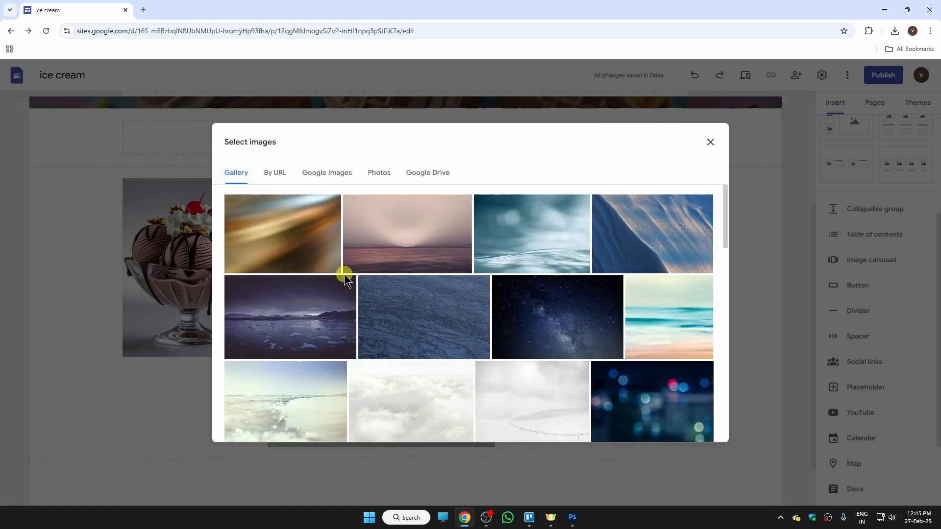
click(429, 260)
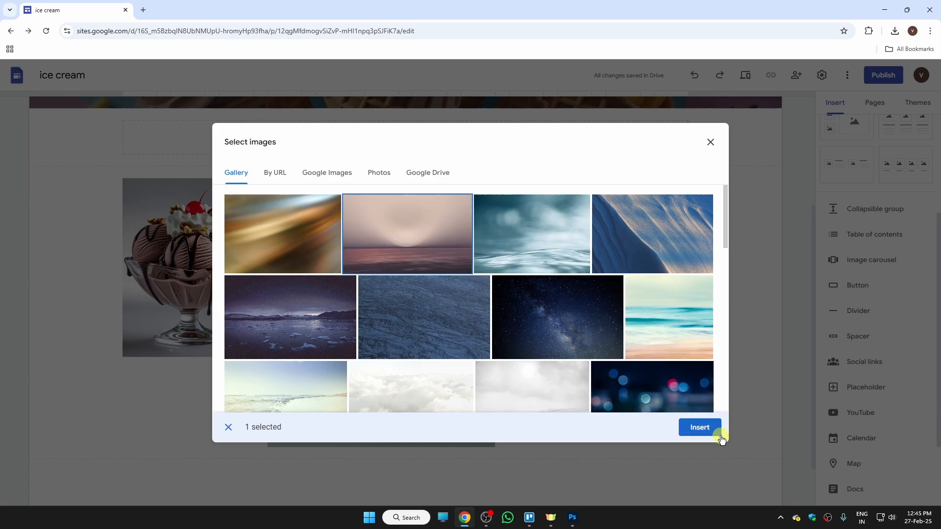
click(700, 427)
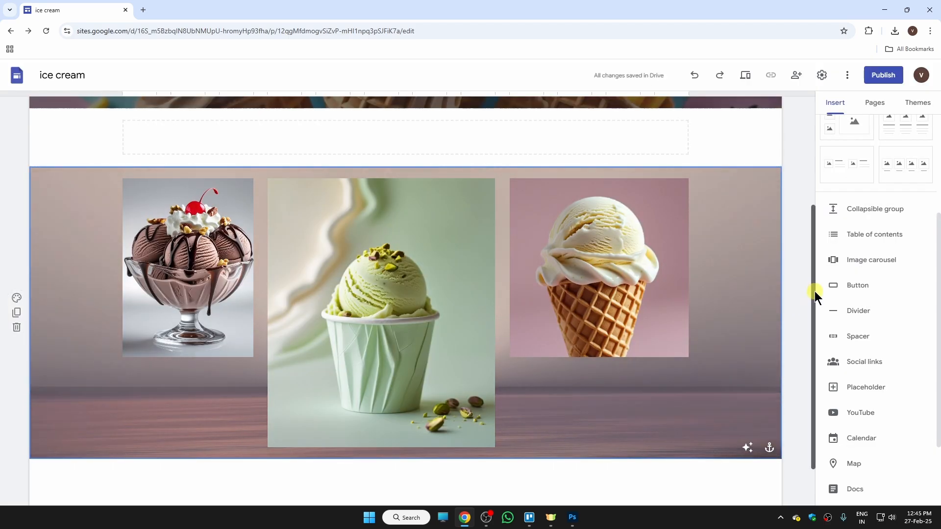
drag(814, 291, 815, 195)
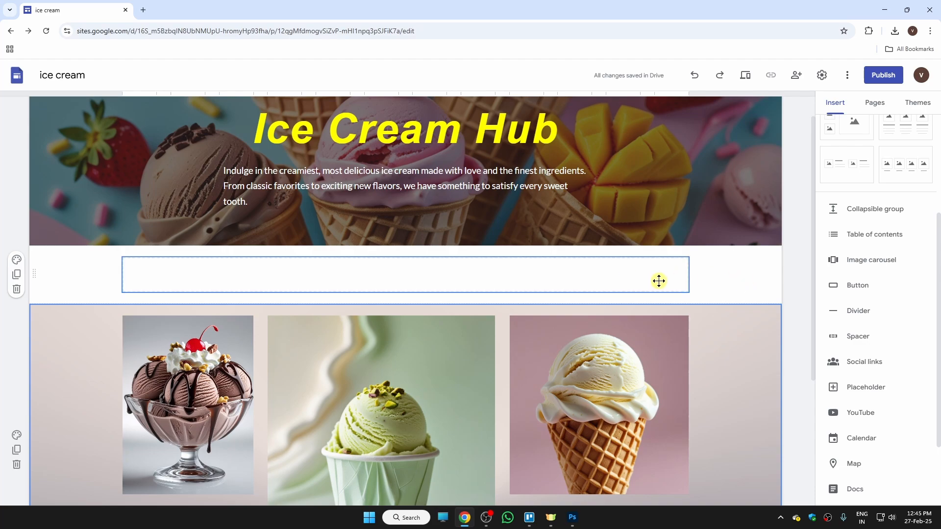
- Apply the blue-grey geometric gallery pattern as the background of the empty band under the header
click(739, 268)
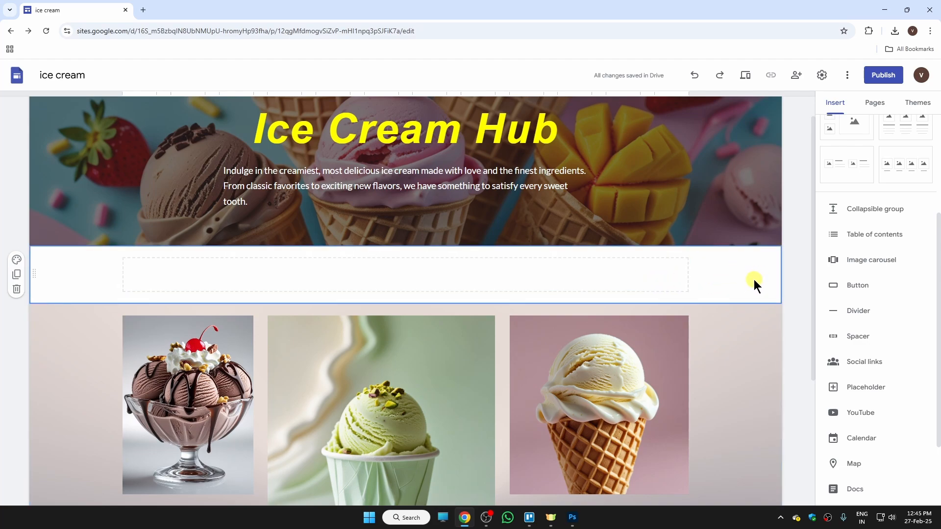
click(17, 260)
mouse_move(67, 359)
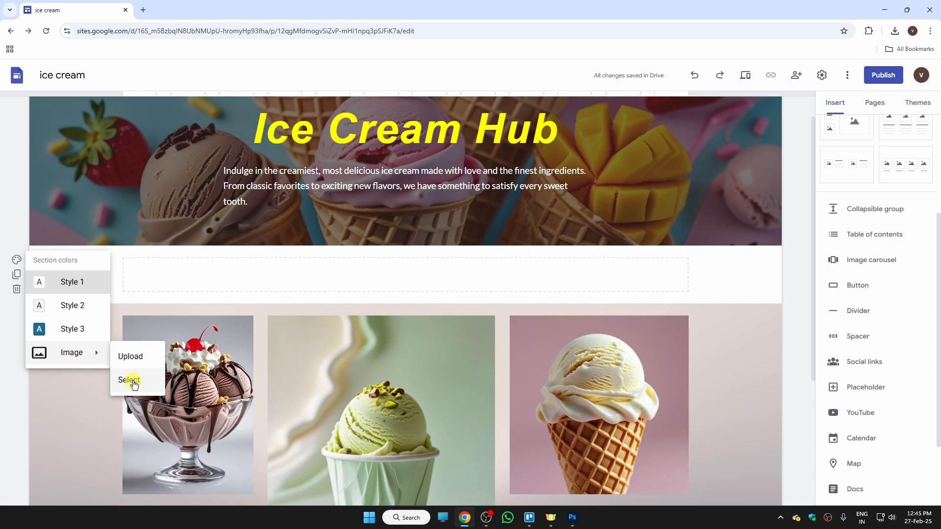
click(134, 386)
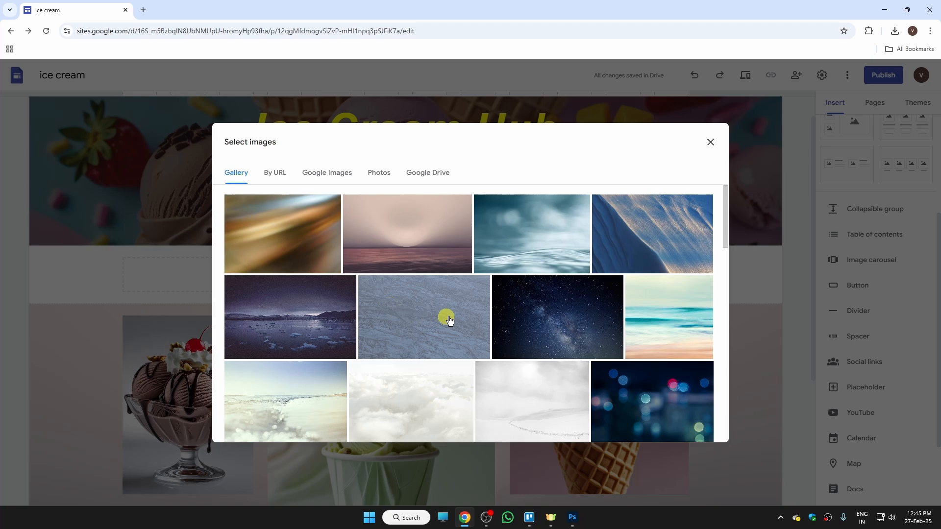
drag(726, 211, 734, 330)
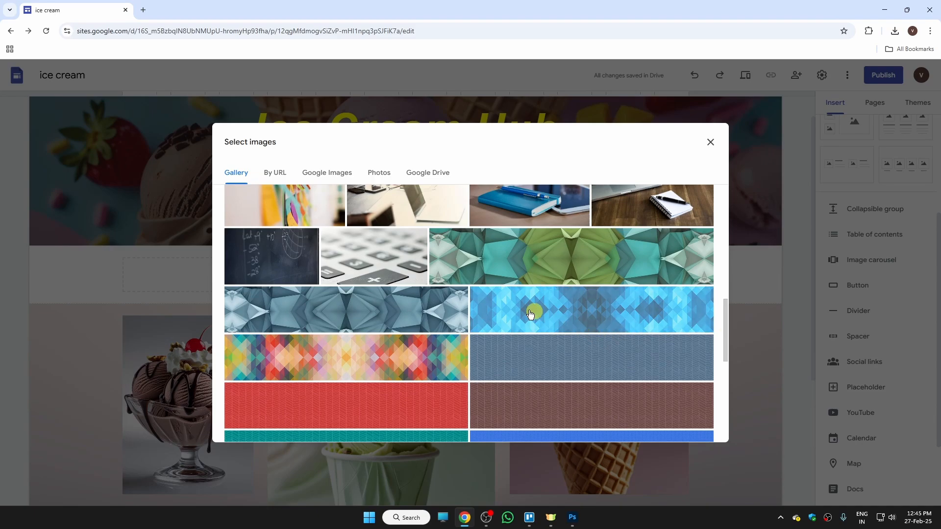
click(441, 301)
click(699, 426)
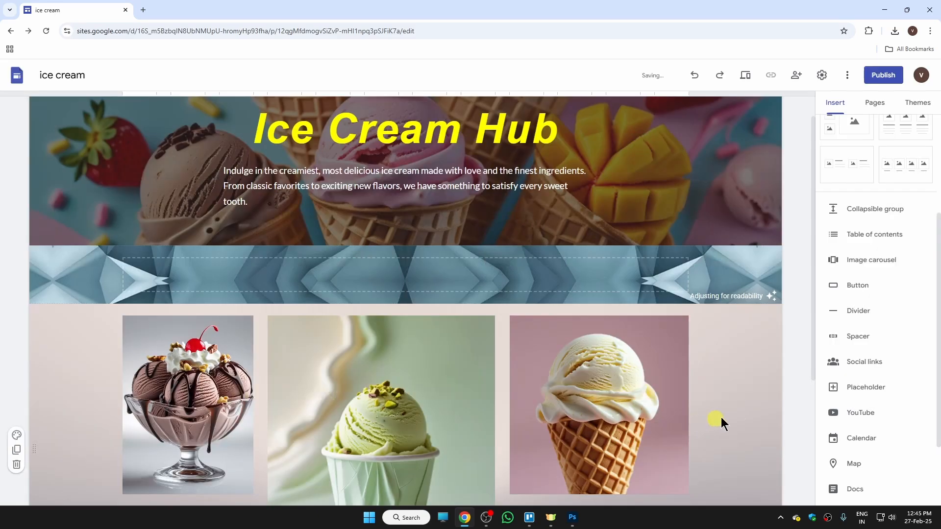
drag(812, 252, 816, 272)
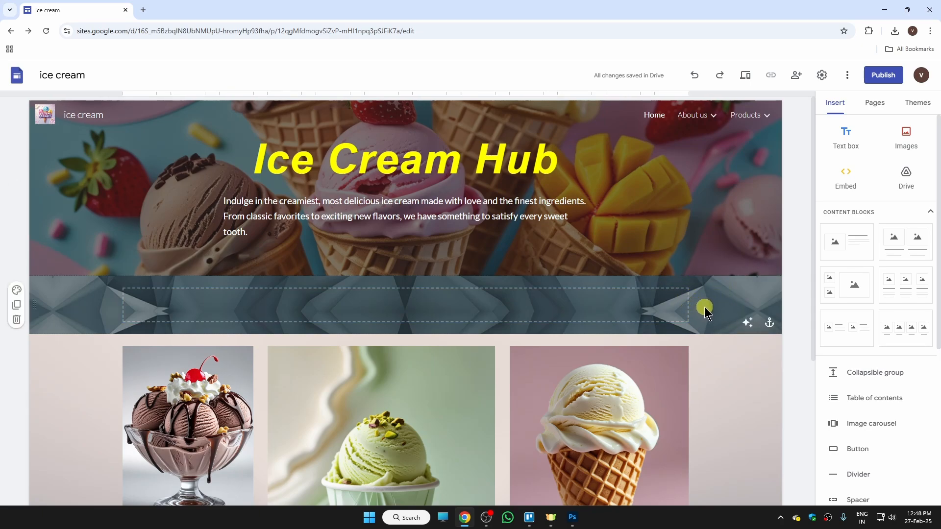
- Insert a 'Shop Now' button linking to shopify.com below the ice cream images
scroll(936, 182, down, 1)
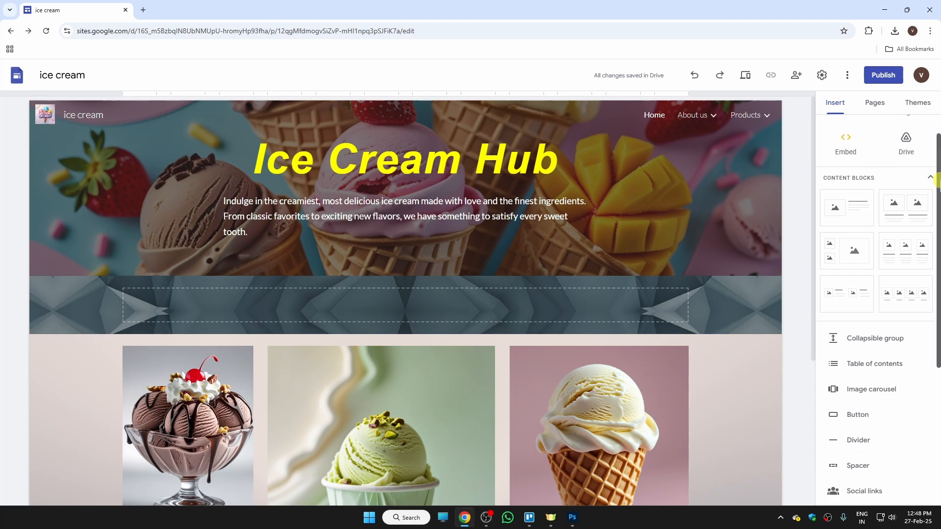
scroll(937, 181, down, 1)
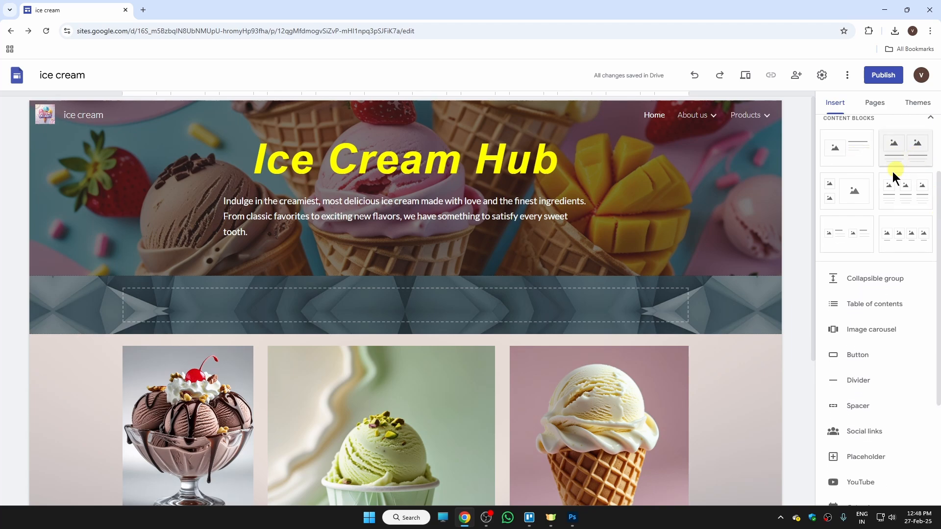
scroll(882, 280, down, 3)
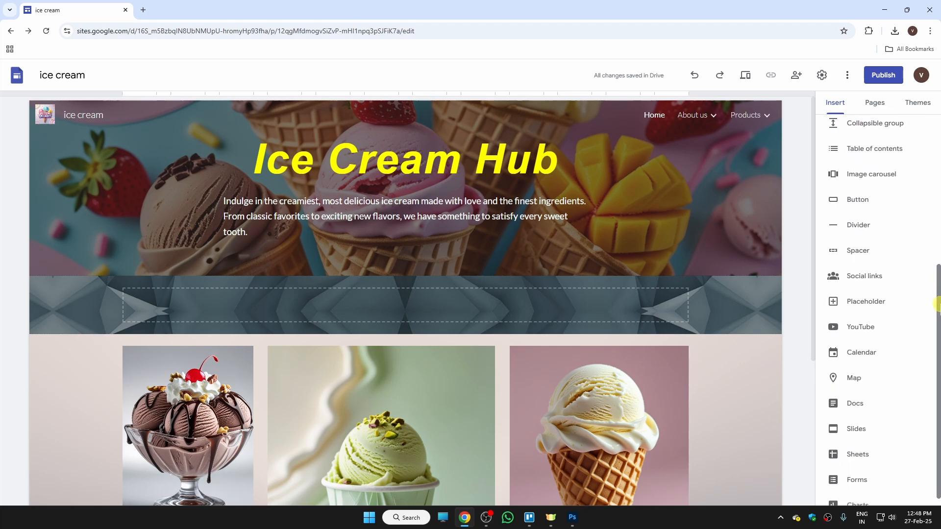
scroll(814, 279, down, 1)
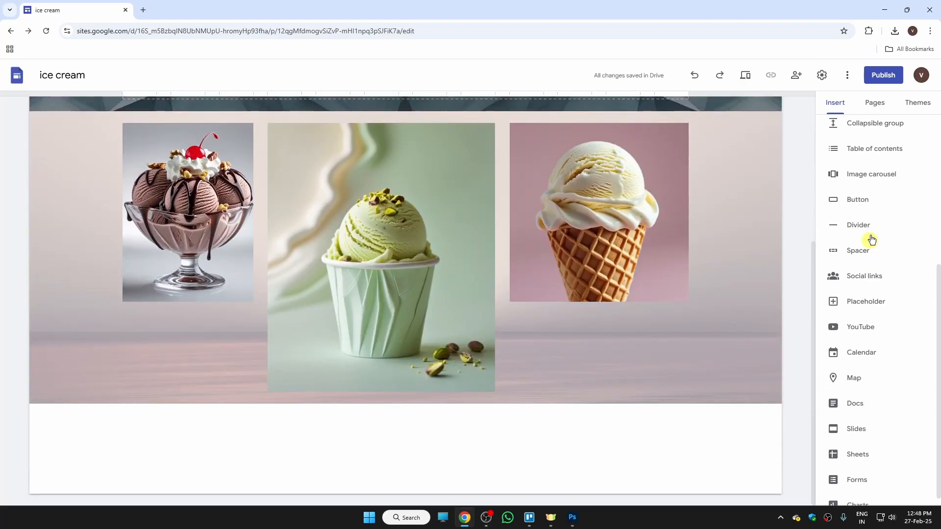
click(873, 201)
text(Shop Now)
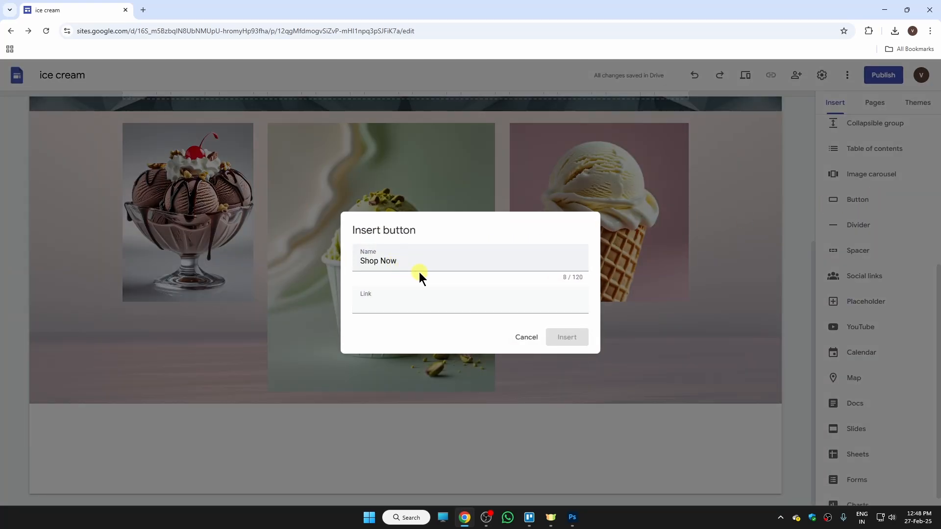
click(392, 295)
text(shopify.com)
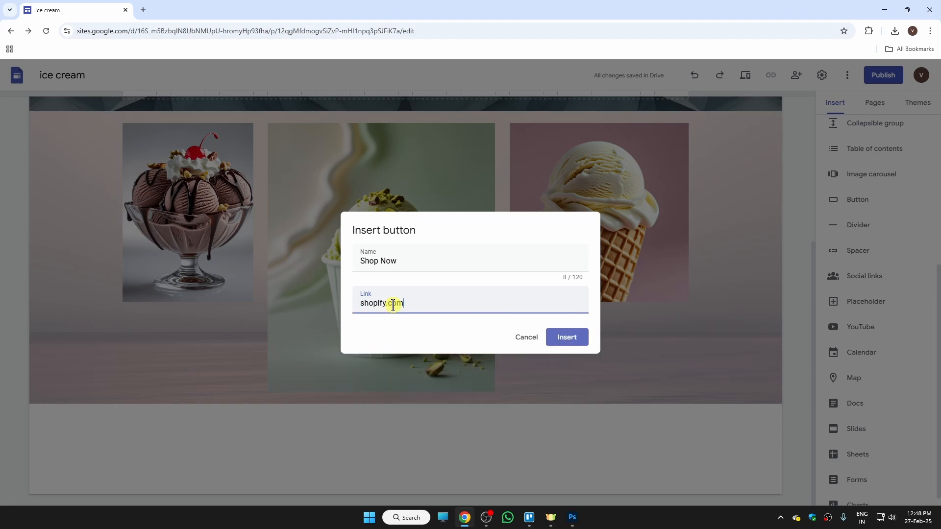
click(567, 340)
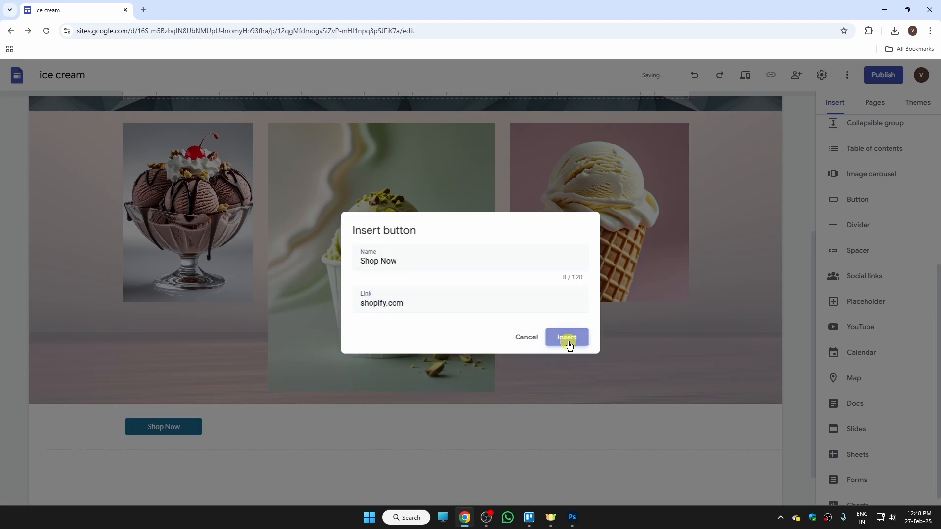
click(280, 395)
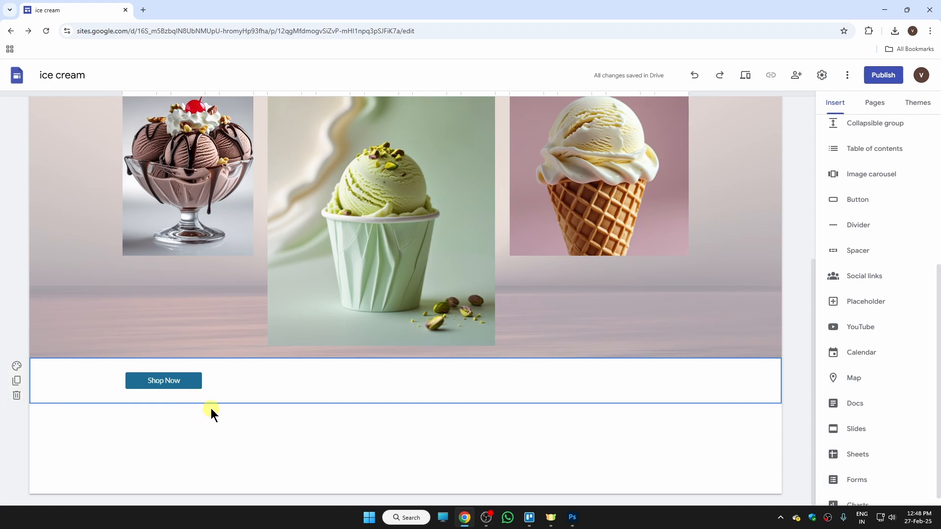
- Widen the Shop Now button across the section and centre it
click(195, 383)
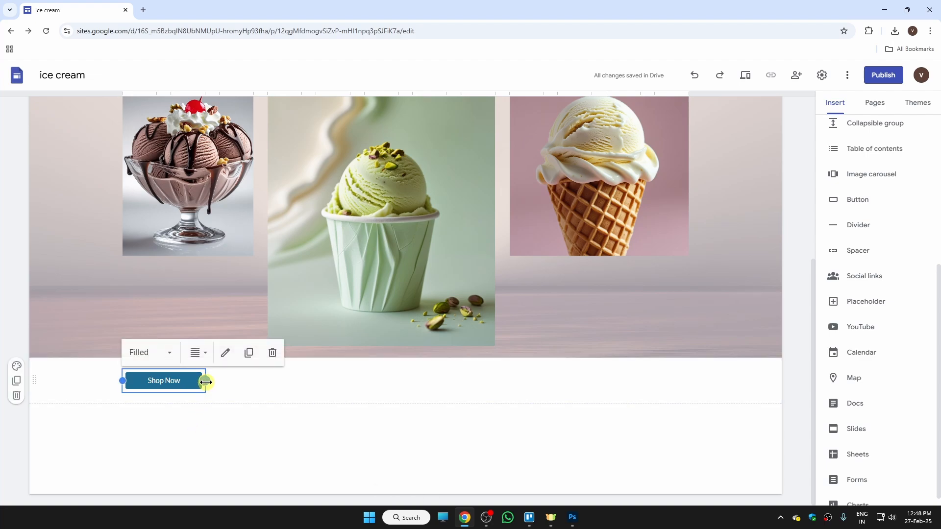
drag(206, 381, 660, 407)
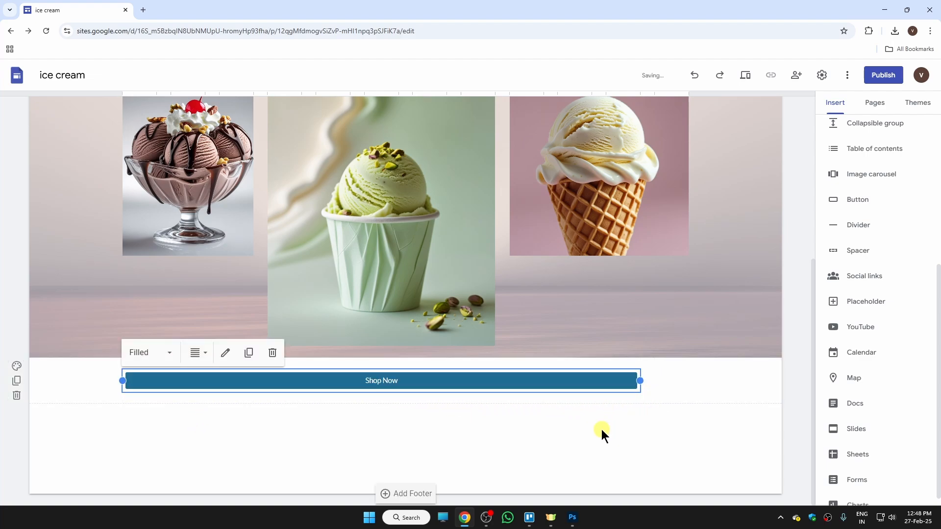
click(195, 353)
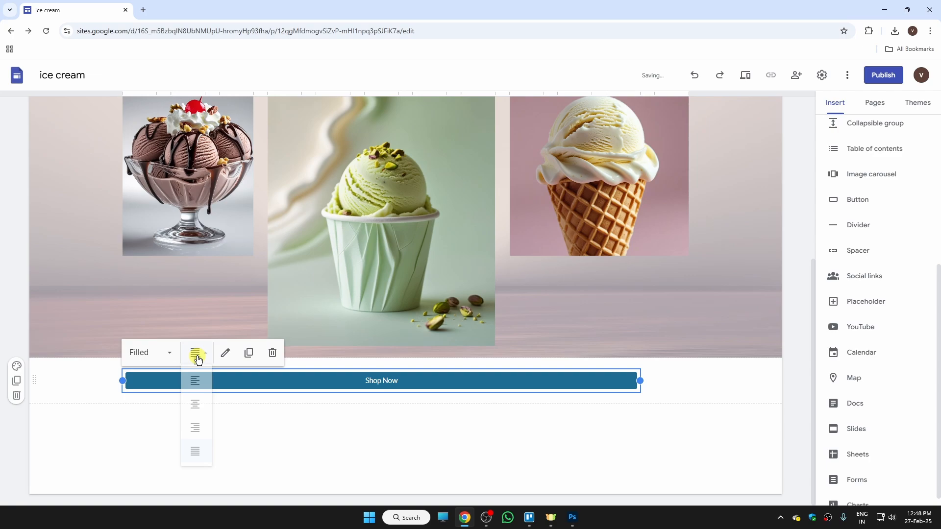
click(196, 407)
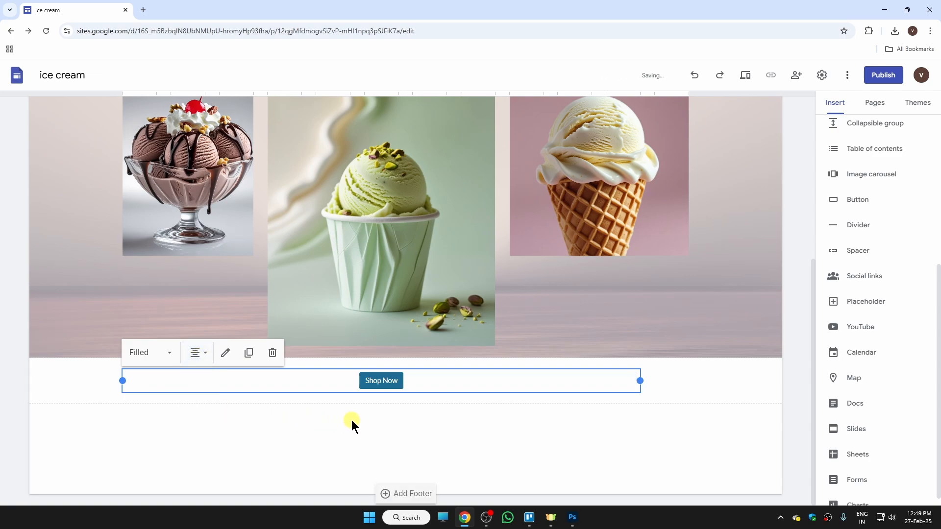
- Set the Shop Now button style to Outlined, after briefly trying the text style
click(173, 362)
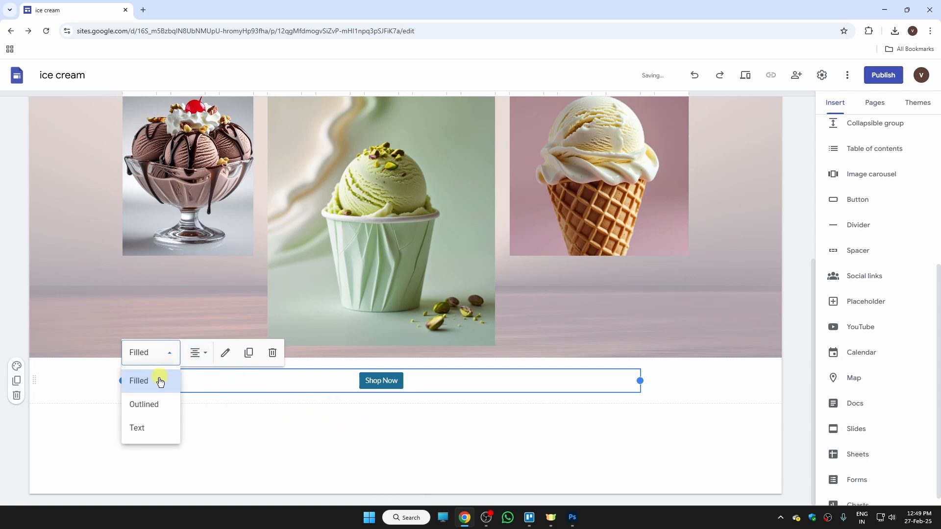
click(147, 402)
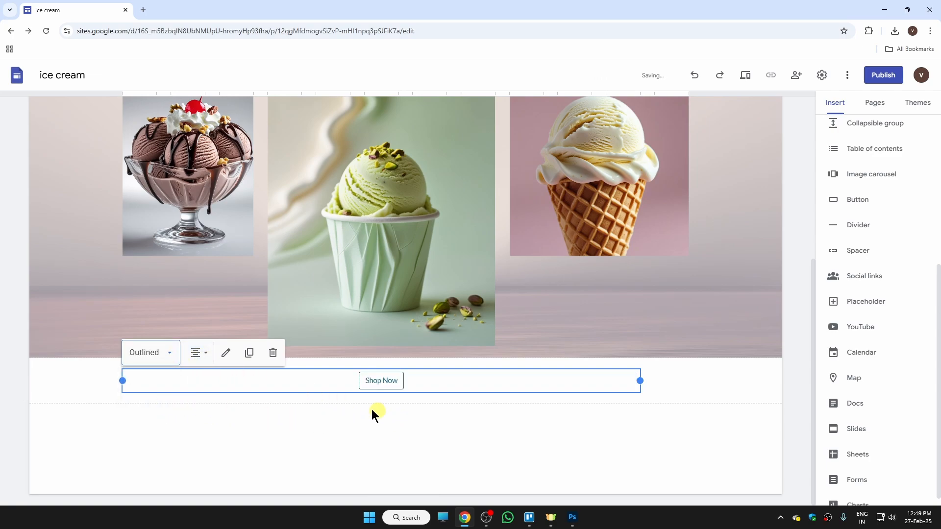
click(170, 353)
click(157, 426)
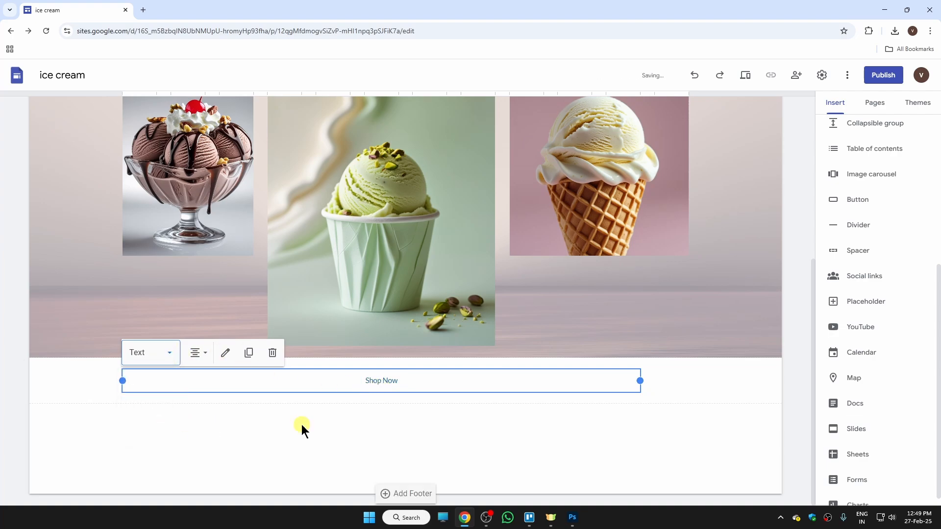
click(171, 353)
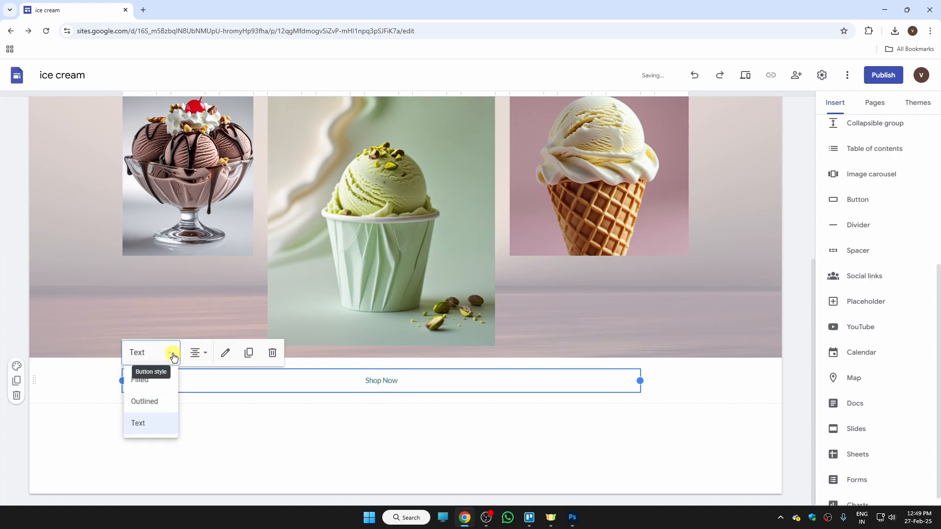
click(158, 406)
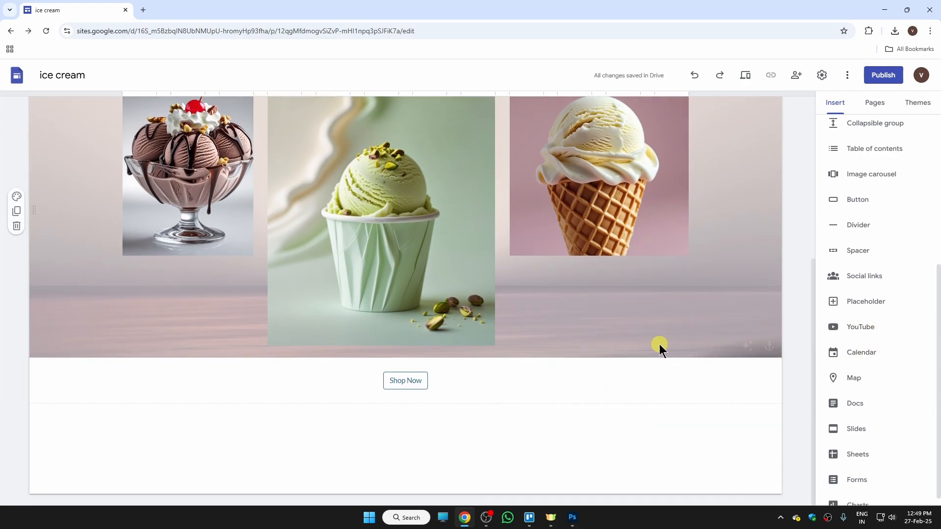
- Search YouTube for 'mrb' and embed 'I Spent 100 Hours Inside The Pyramids!' below the button
click(867, 332)
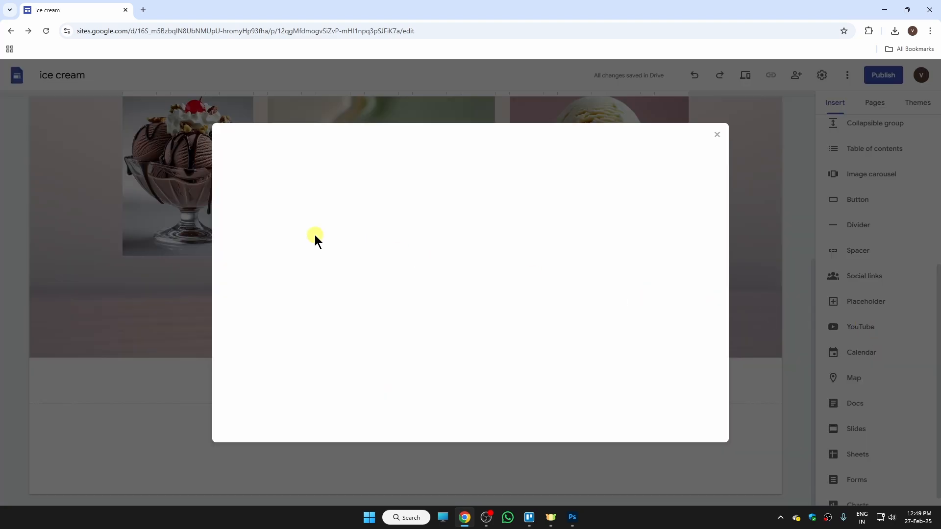
click(402, 143)
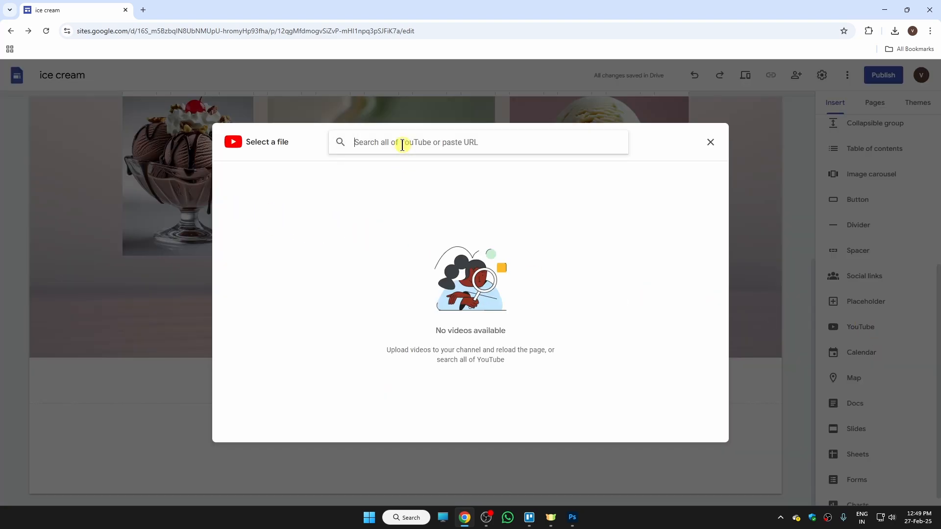
text(mrbeast)
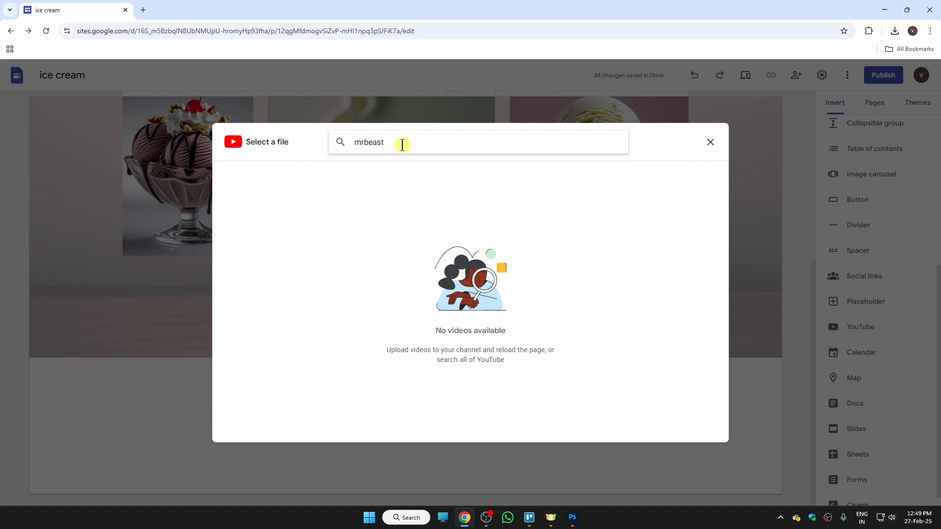
key(Return)
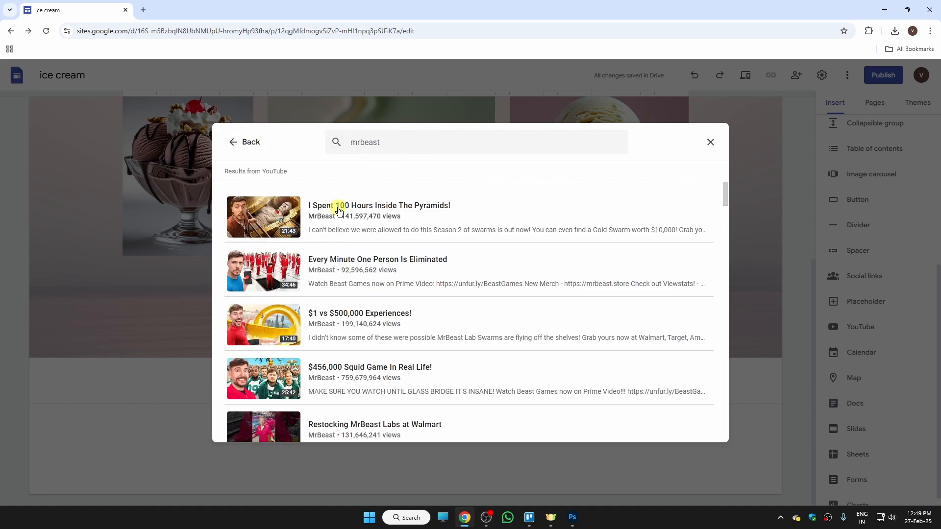
click(338, 209)
click(696, 428)
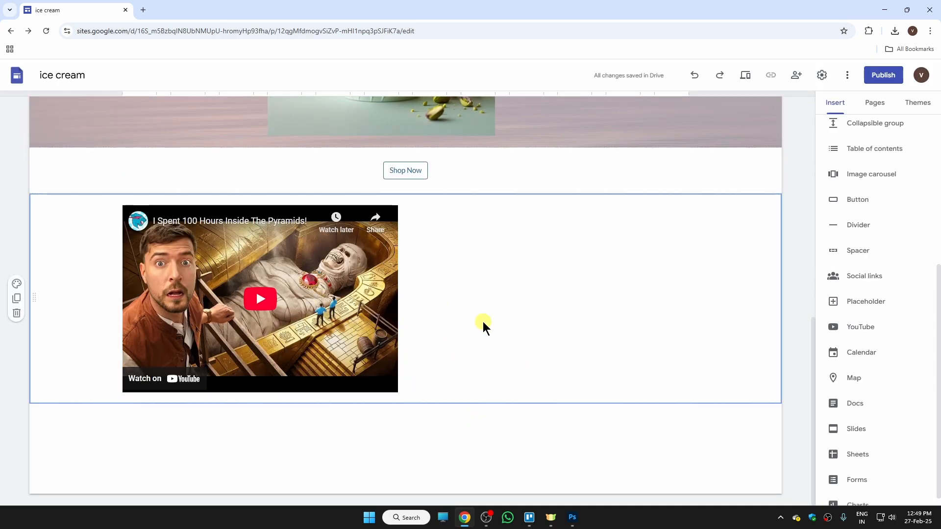
- Apply the grey Style 2 section colour to the section holding the pyramids video
click(17, 283)
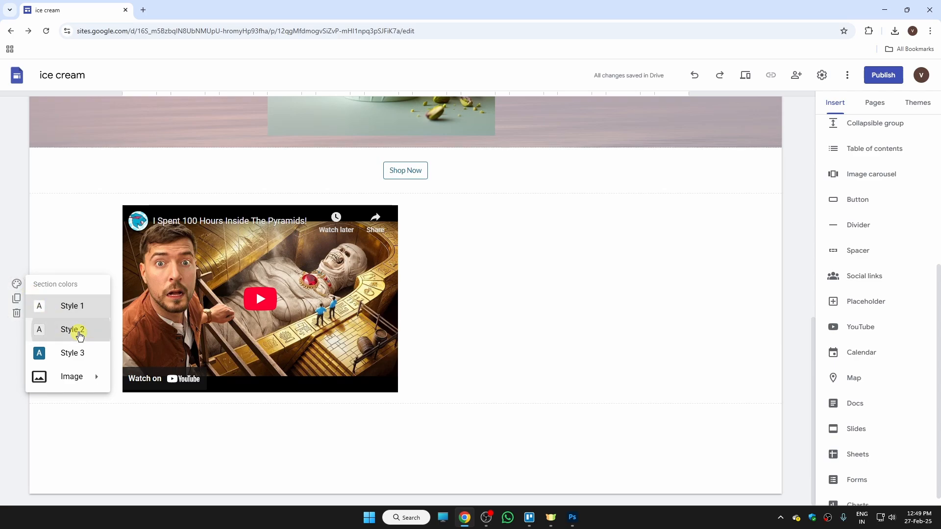
click(76, 330)
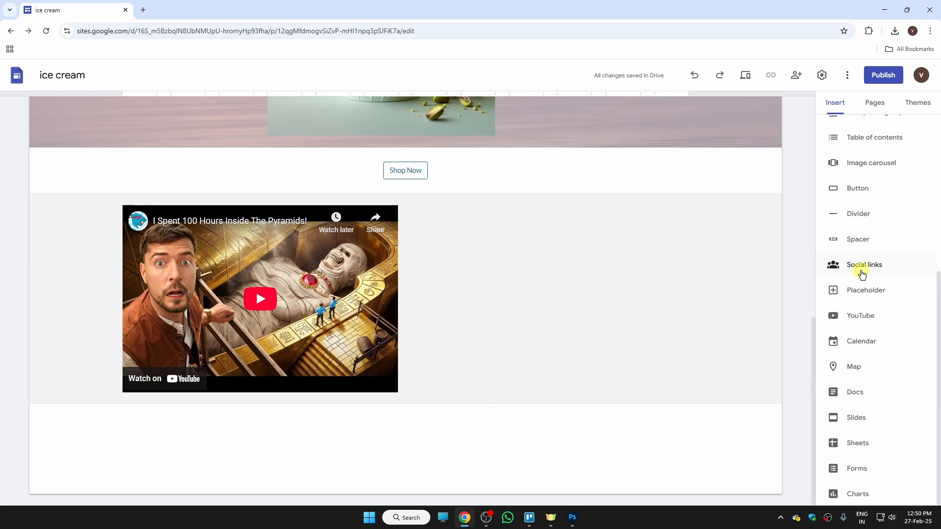
- Insert social links for instagram.com, facebook.com and youtube.com, using a Google Images Instagram logo as the Instagram icon
click(862, 270)
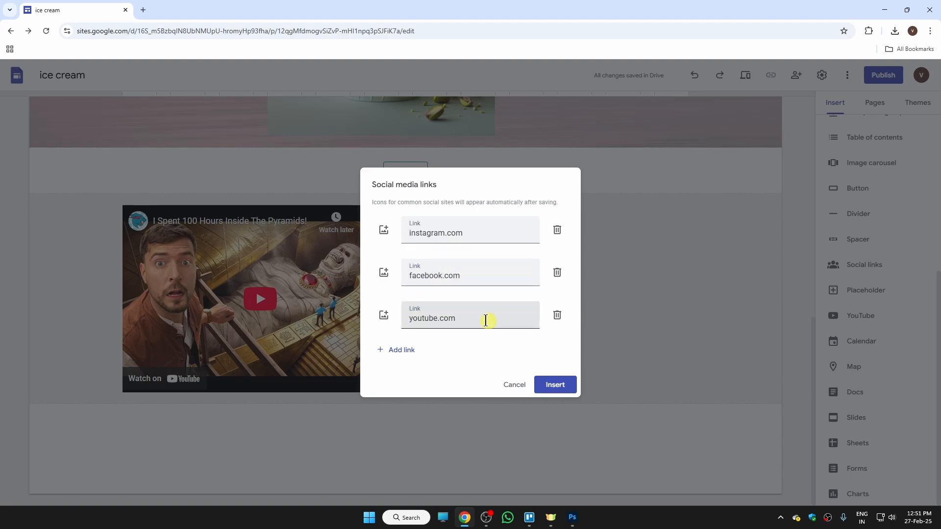
click(384, 231)
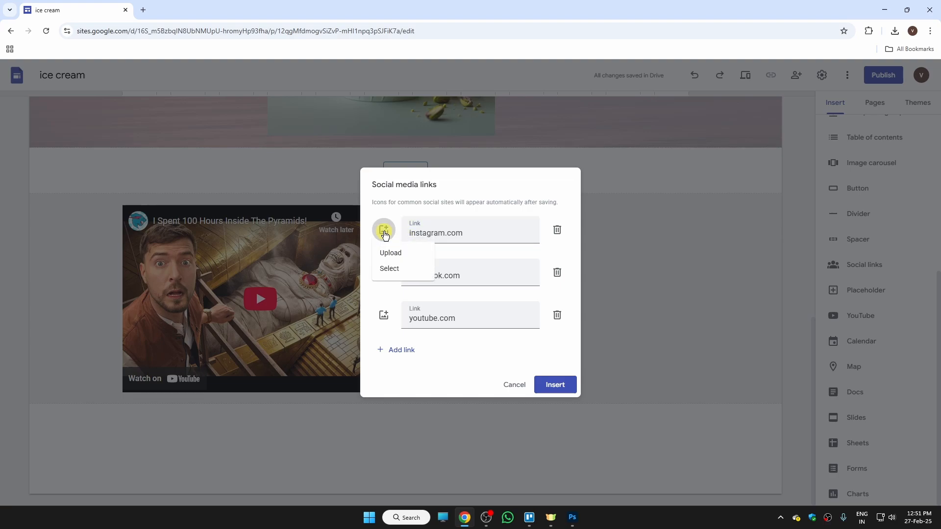
click(395, 268)
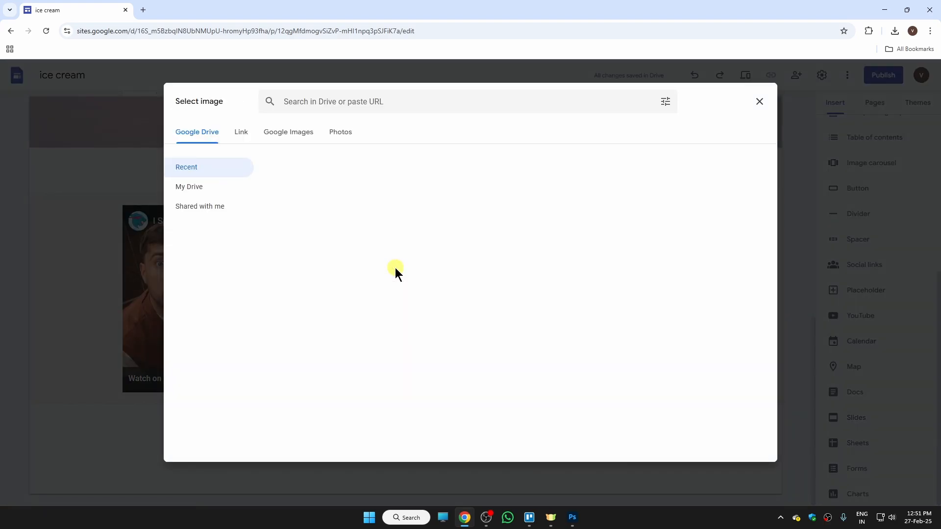
click(295, 139)
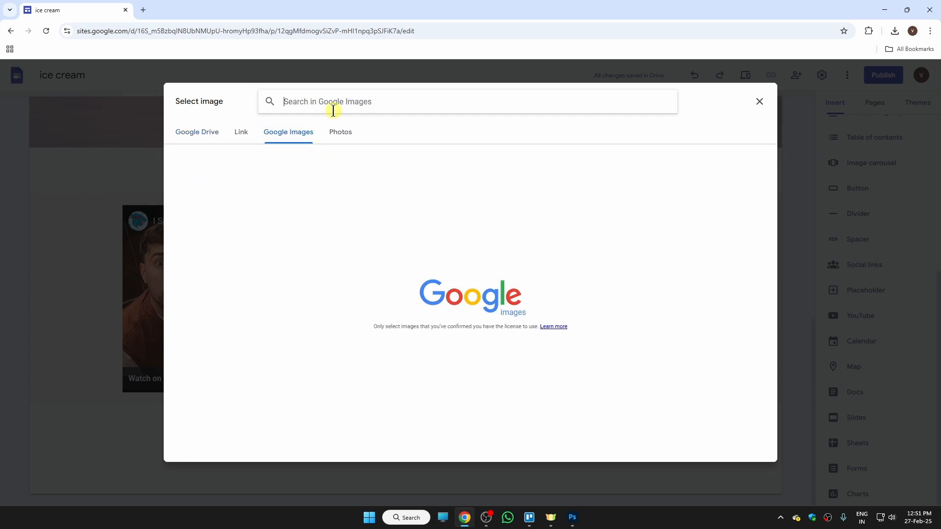
text(instagram)
key(Return)
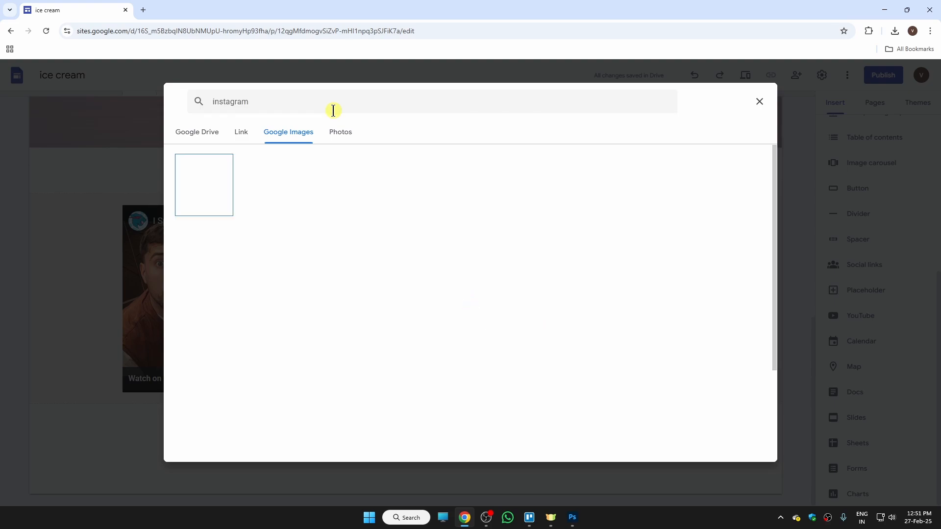
click(199, 190)
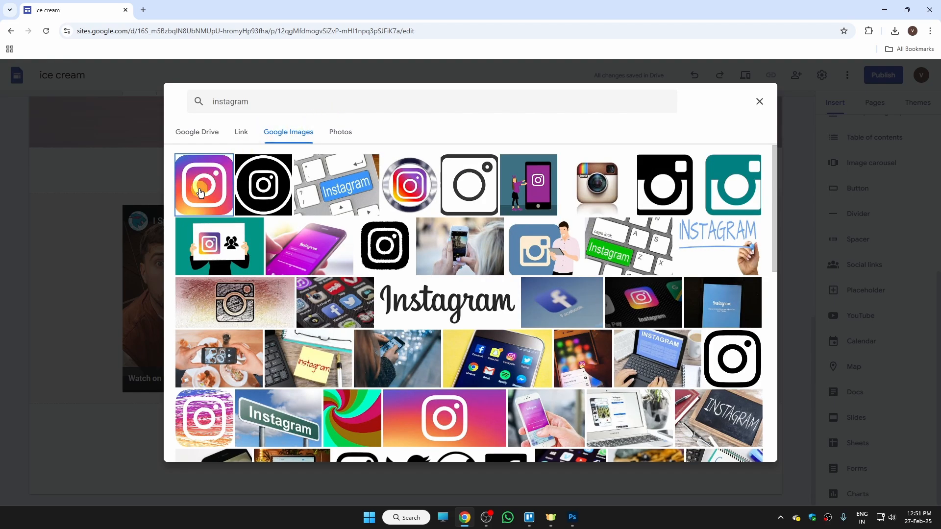
click(732, 453)
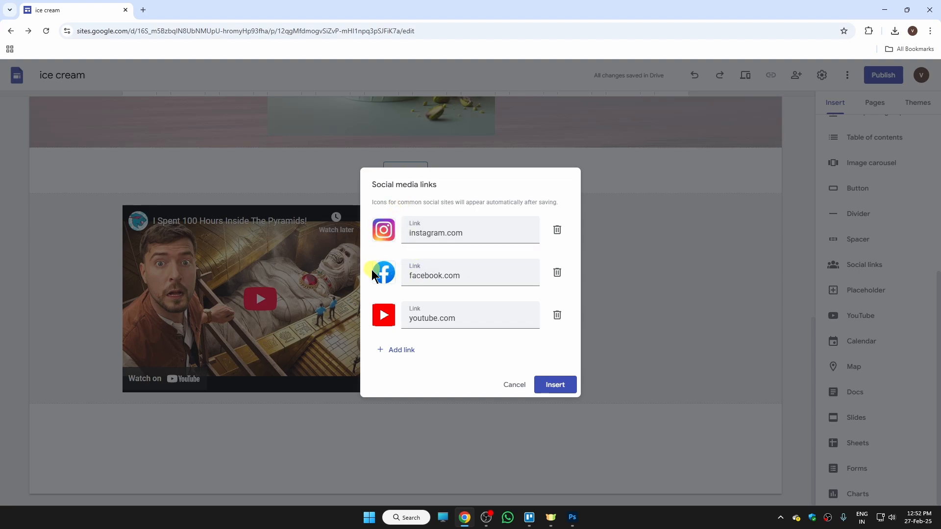
click(539, 378)
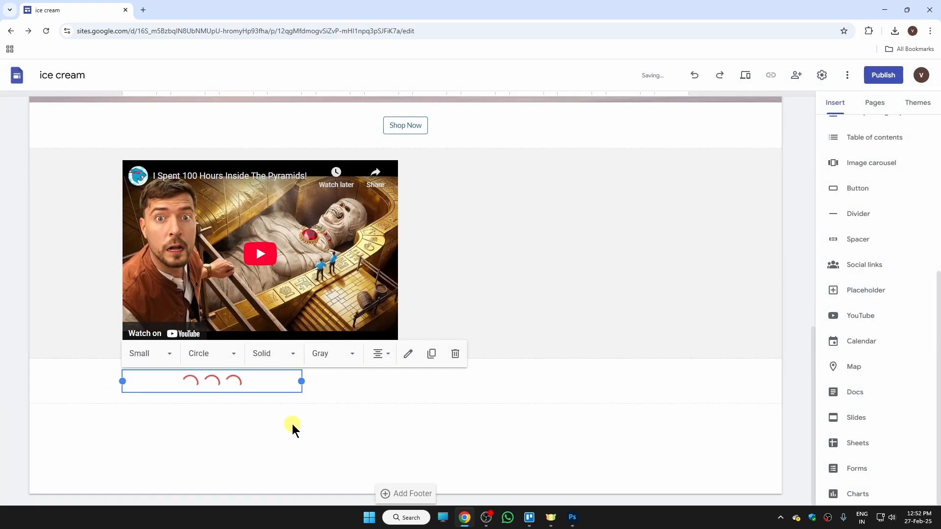
click(291, 423)
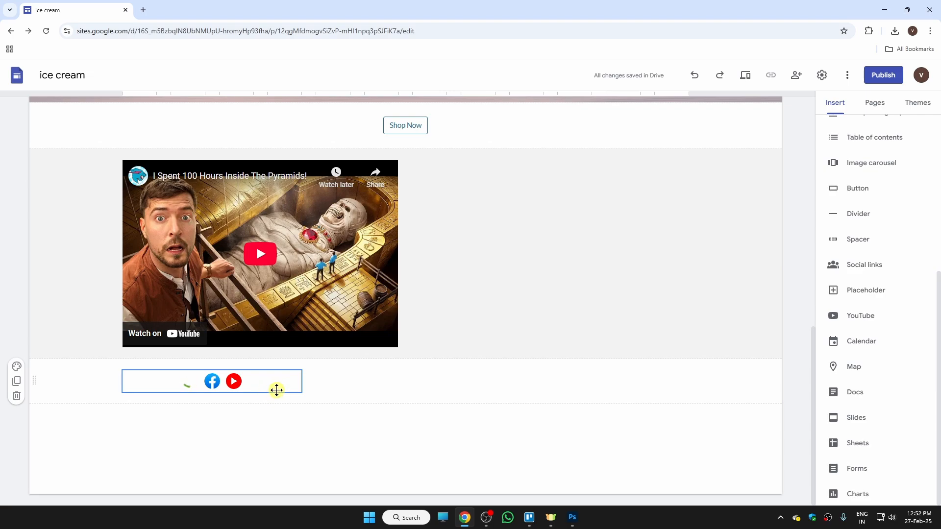
click(273, 382)
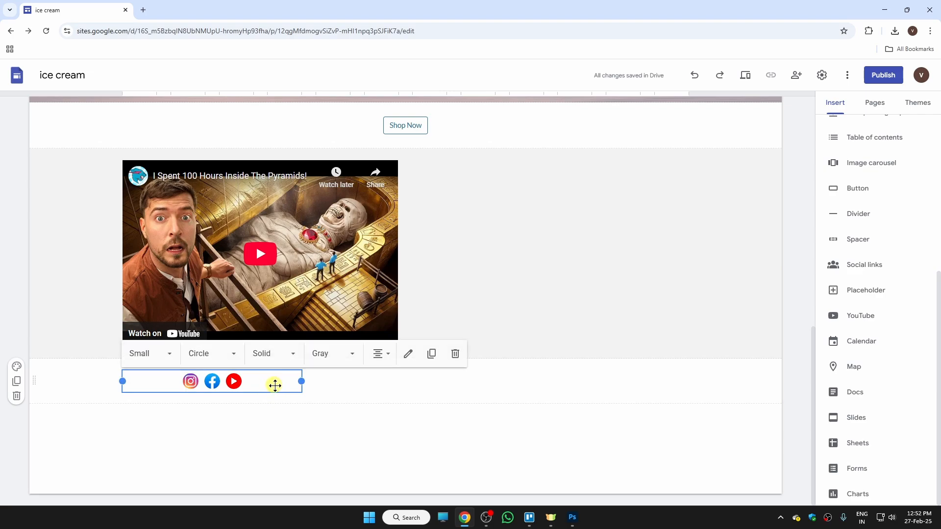
drag(302, 381, 483, 390)
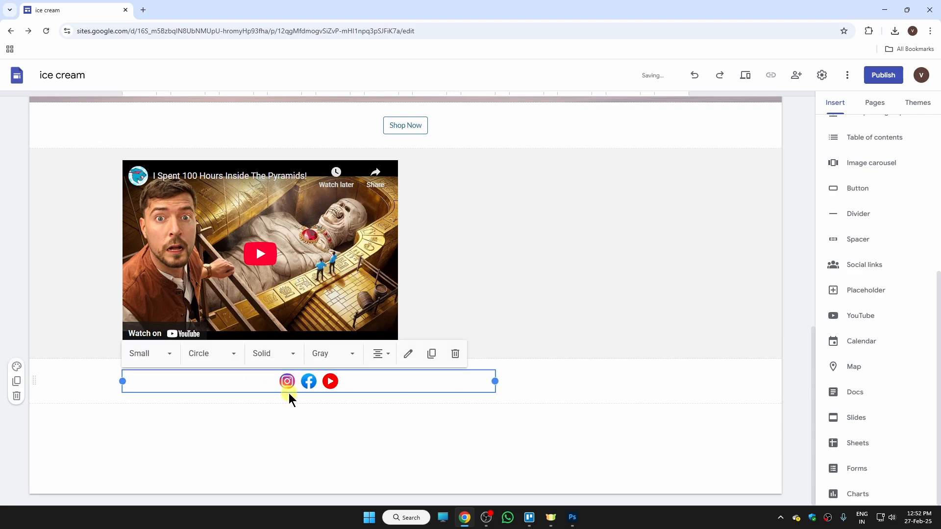
click(357, 403)
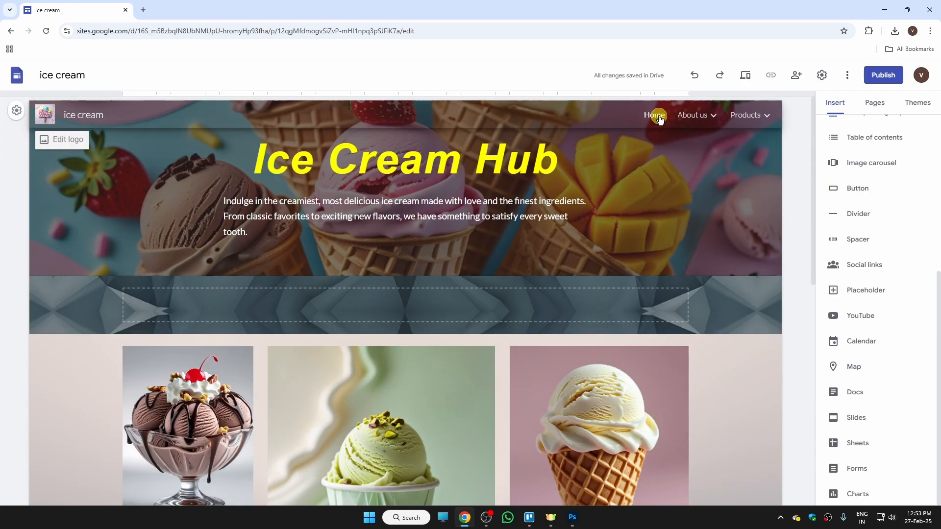
mouse_move(697, 120)
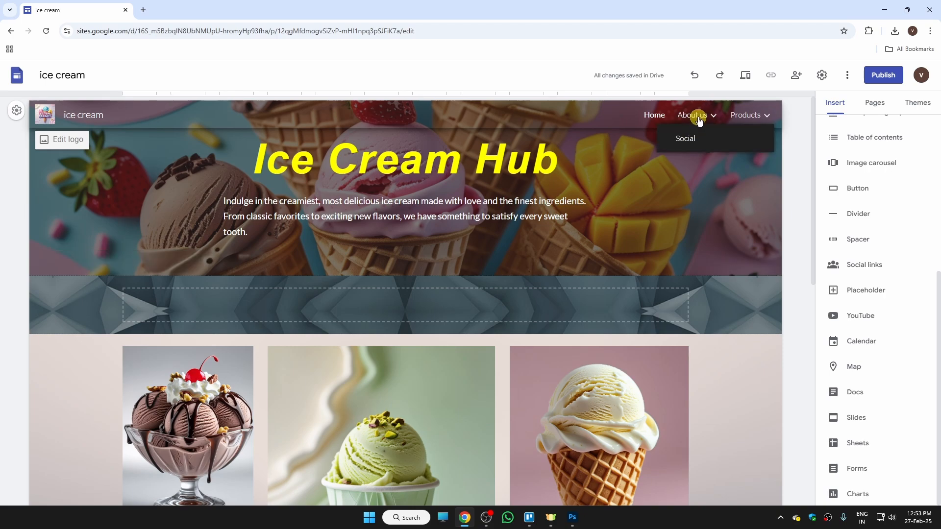
click(691, 139)
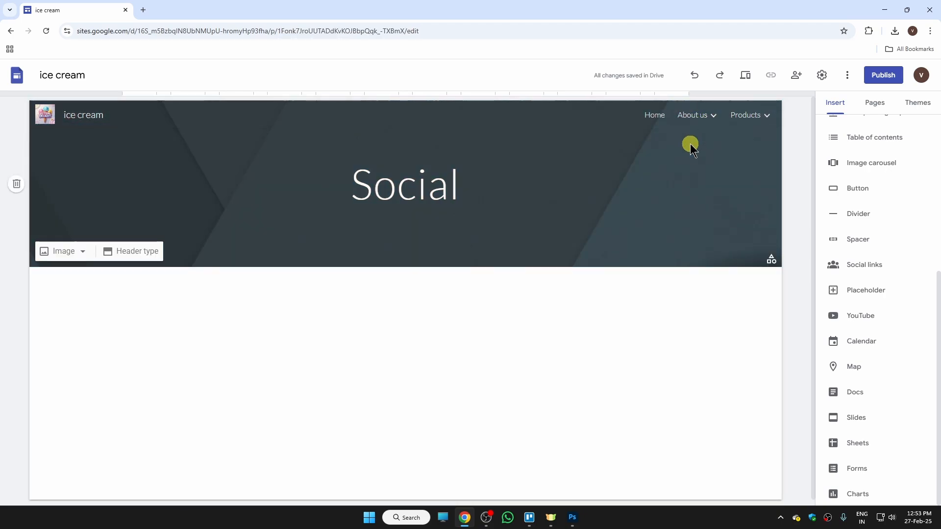
click(655, 117)
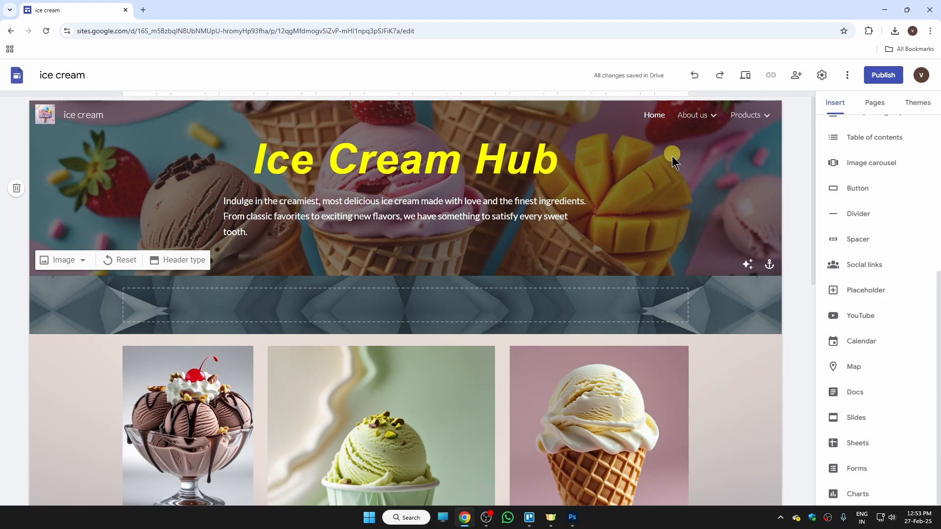
click(740, 78)
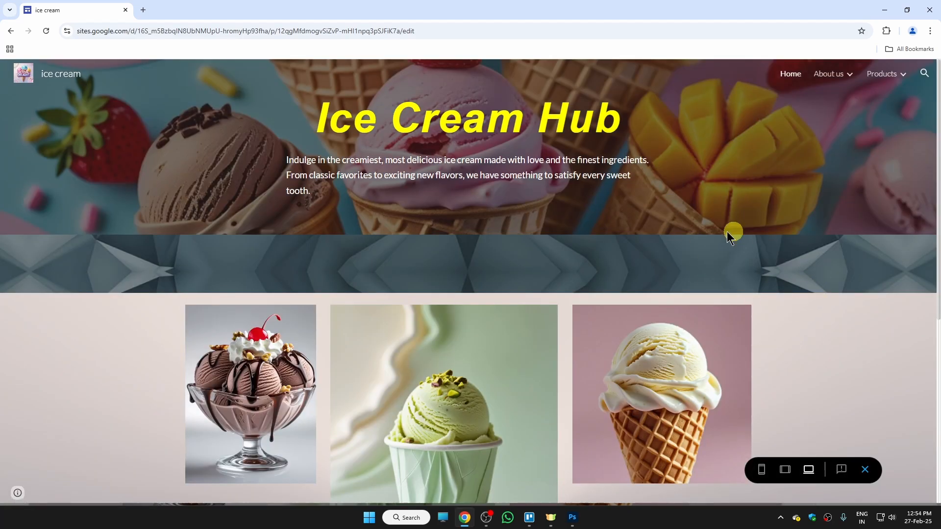
scroll(735, 272, down, 6)
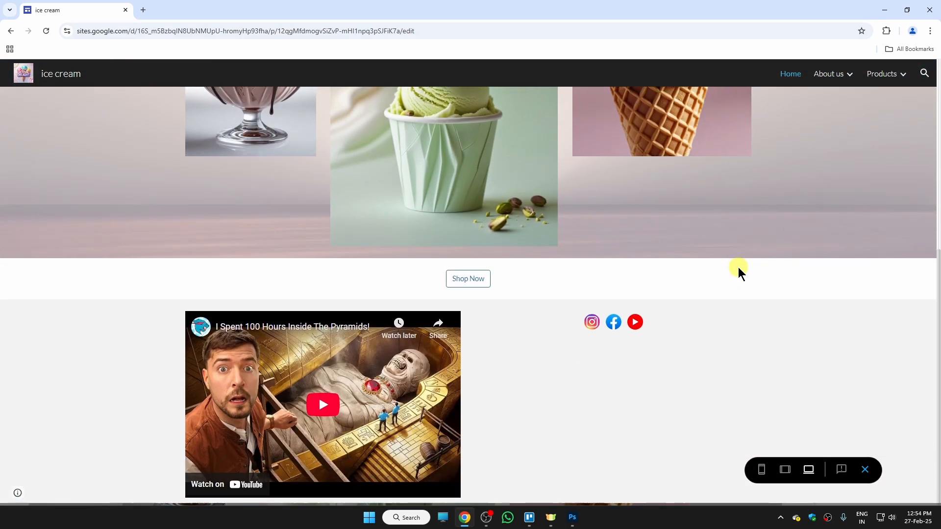
scroll(777, 379, up, 6)
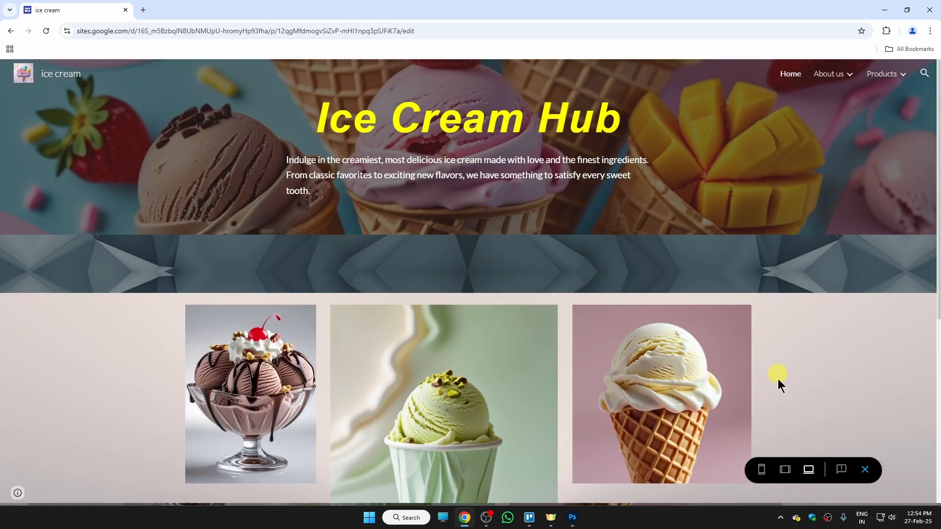
click(784, 470)
scroll(601, 255, down, 6)
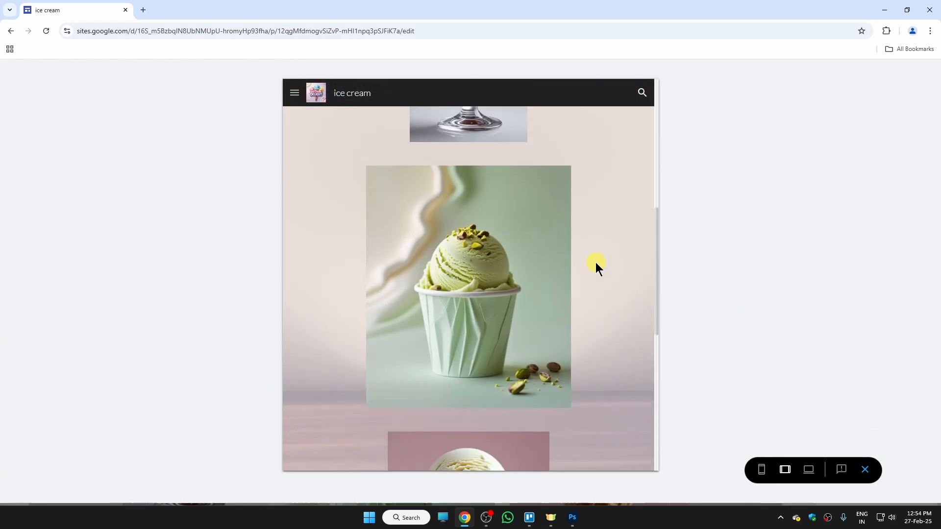
scroll(595, 263, up, 4)
scroll(596, 263, up, 5)
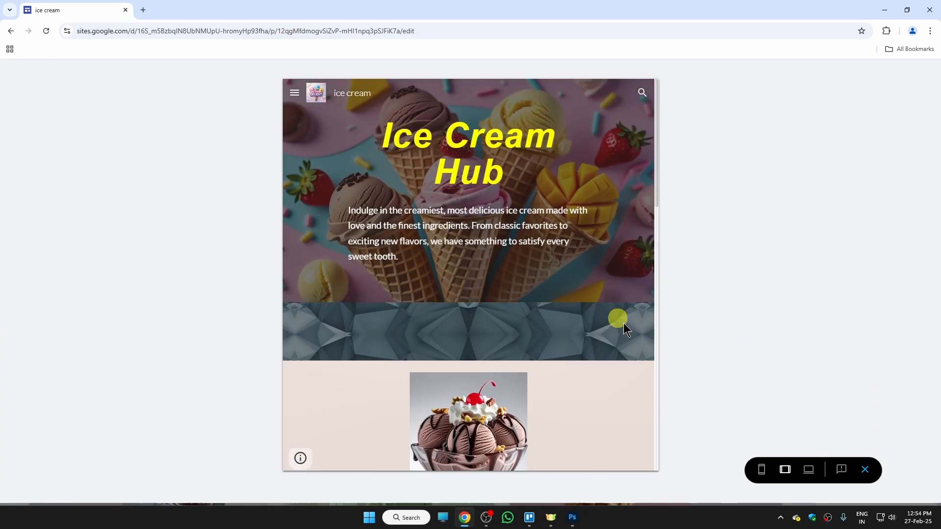
click(759, 470)
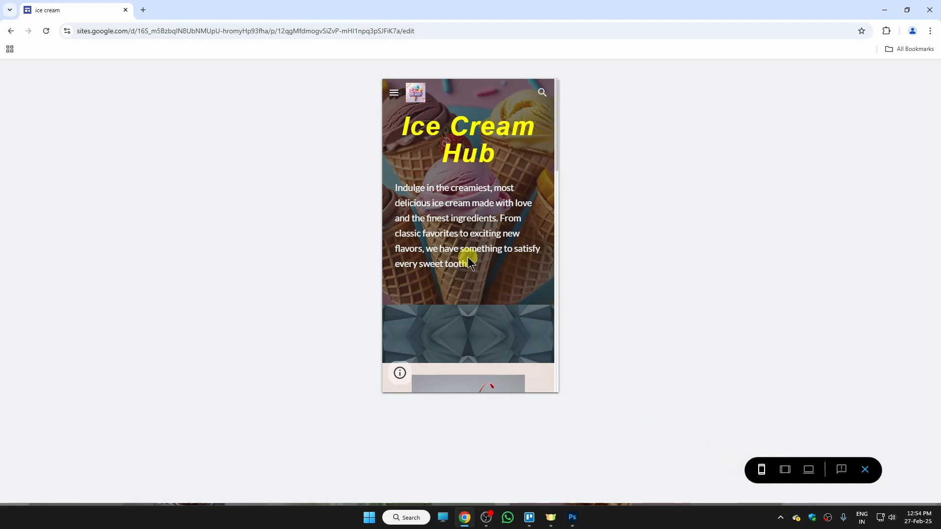
scroll(471, 253, down, 10)
scroll(471, 253, up, 10)
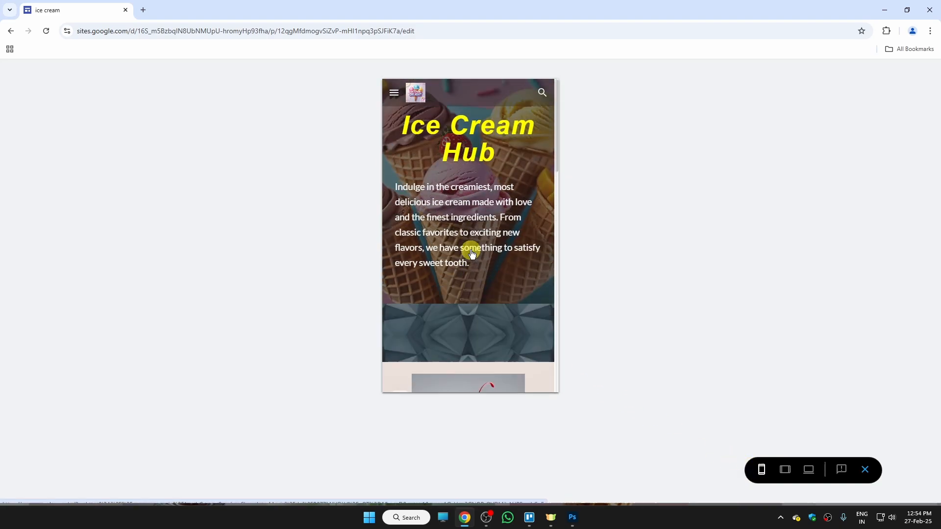
click(864, 469)
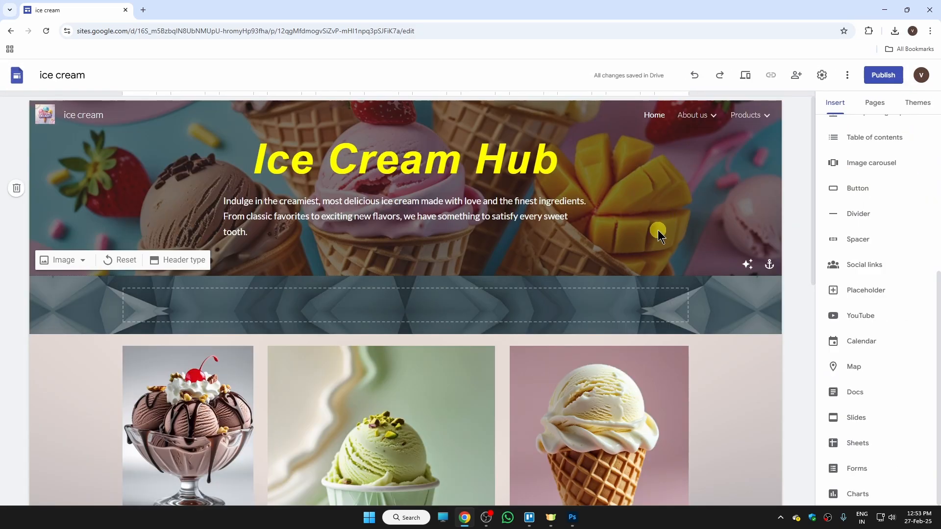
- Publish the site to the web at the address icecreamhub
click(890, 77)
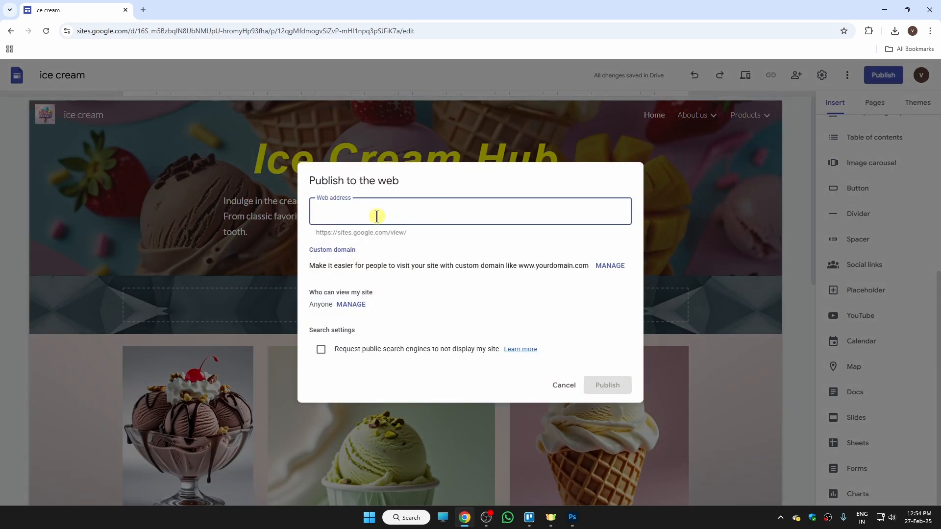
text(icecreamhub)
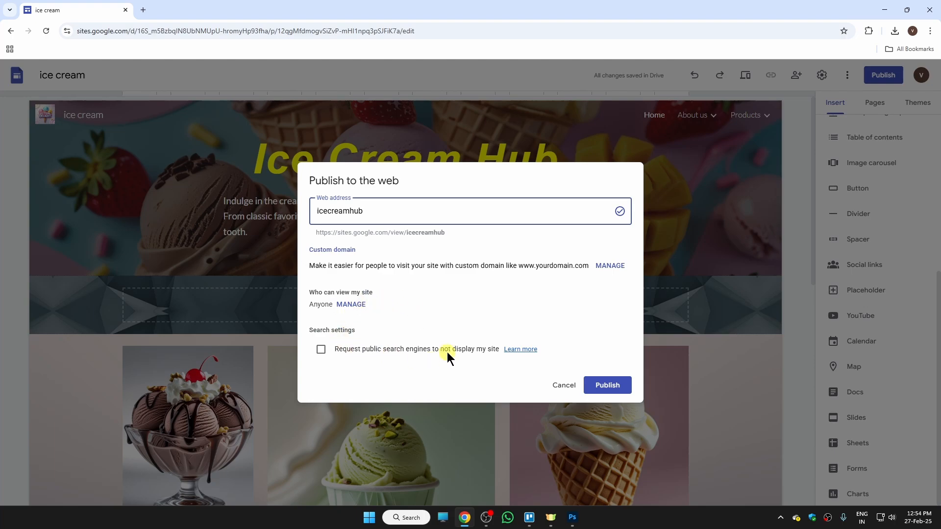
click(616, 385)
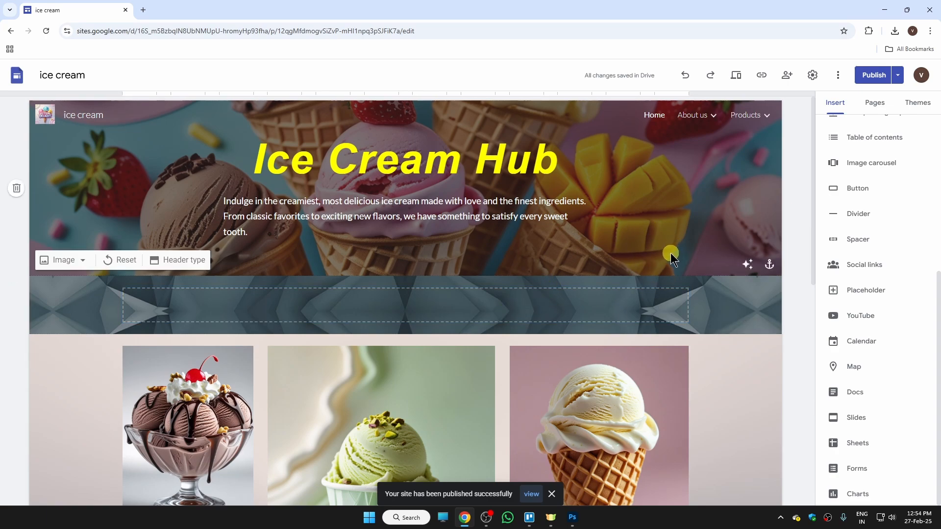
click(898, 78)
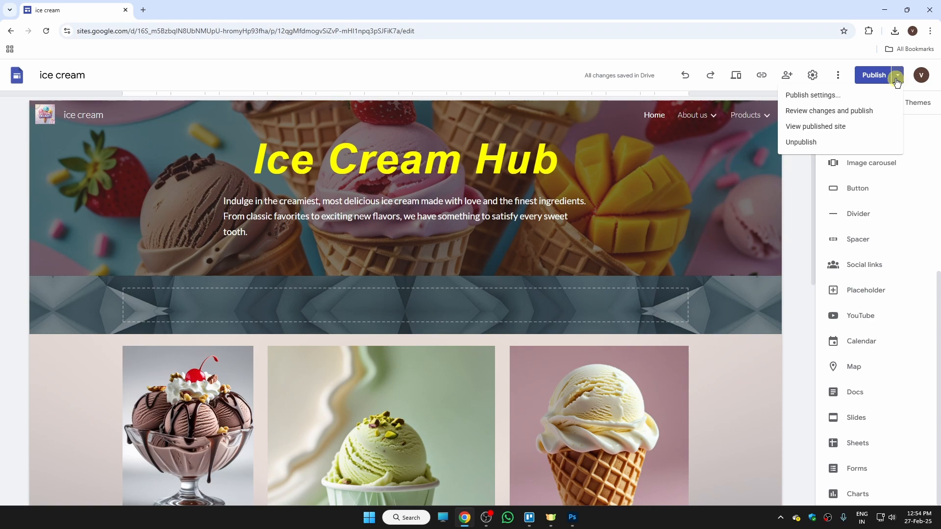
- Open the published site and confirm the sundae image links to the Amazon product page
click(813, 127)
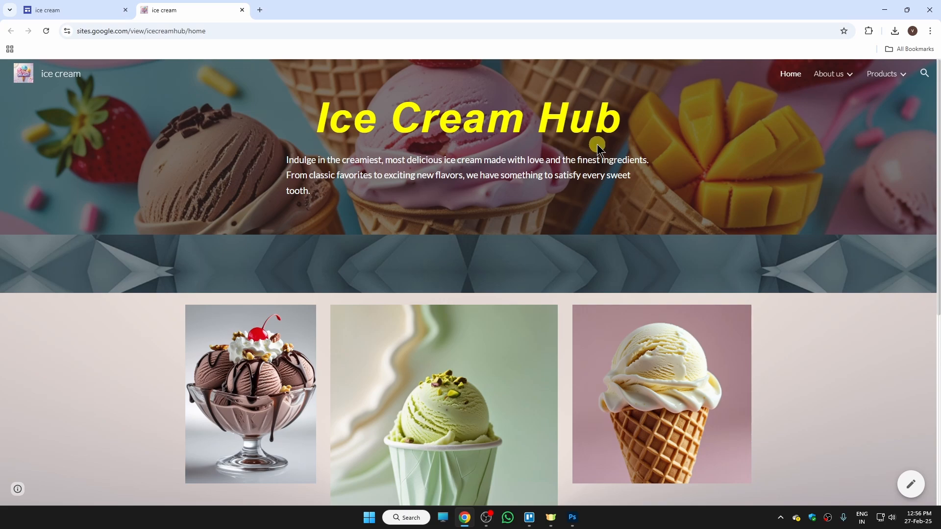
drag(937, 160, 937, 235)
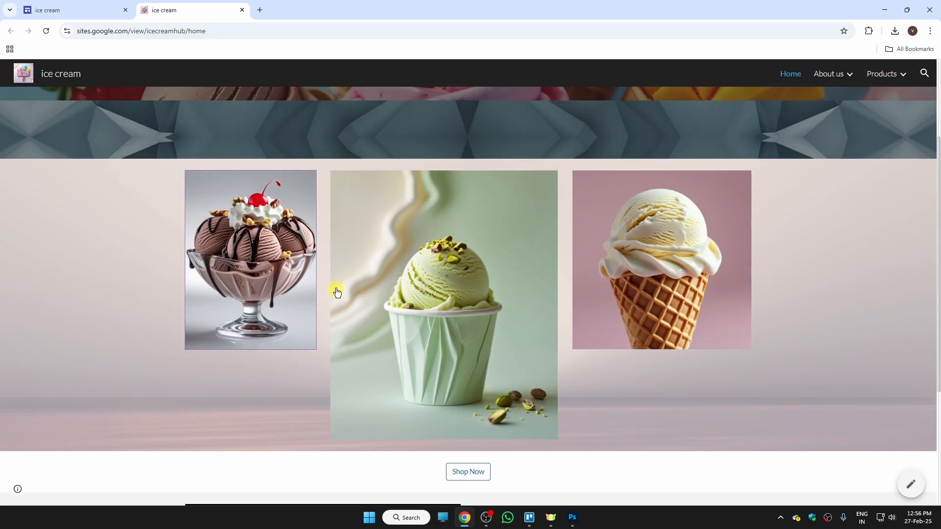
click(281, 251)
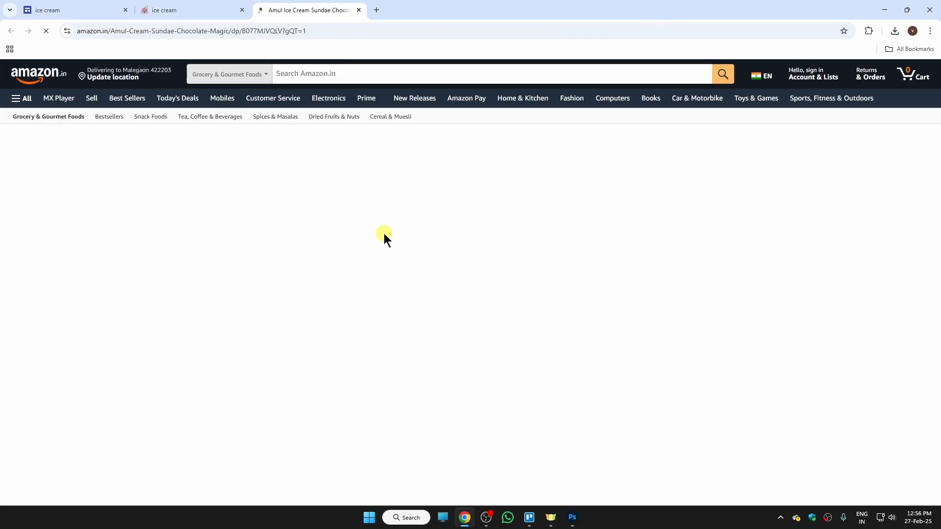
key(ctrl+w)
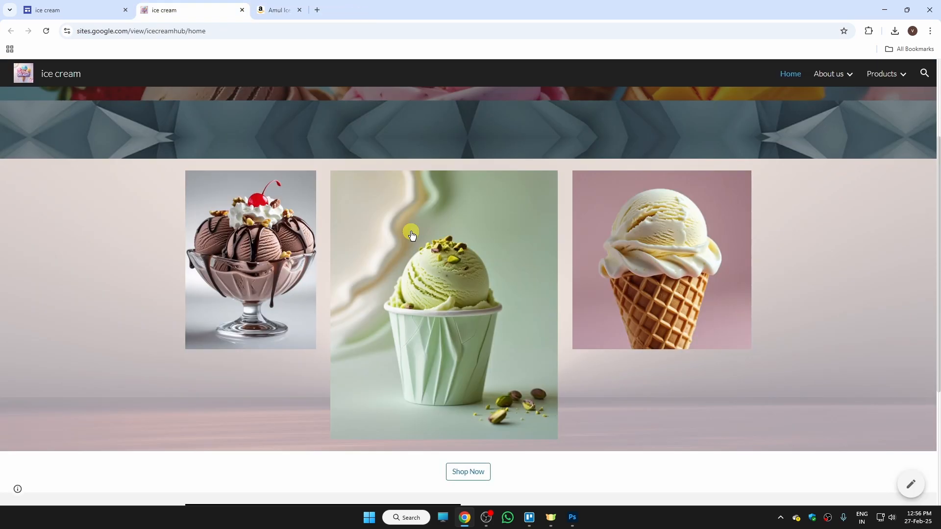
- Verify the Shop Now button opens Shopify and the Instagram icon opens Instagram
scroll(934, 288, down, 4)
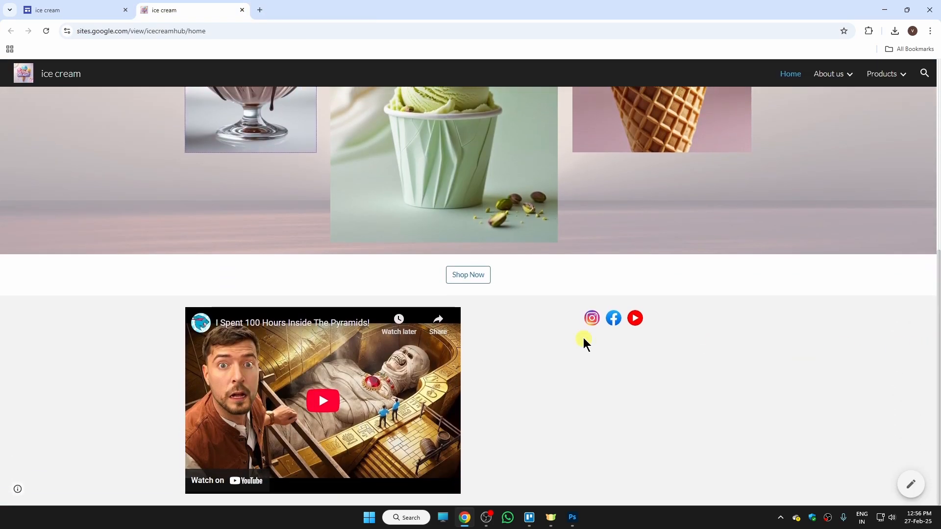
click(475, 278)
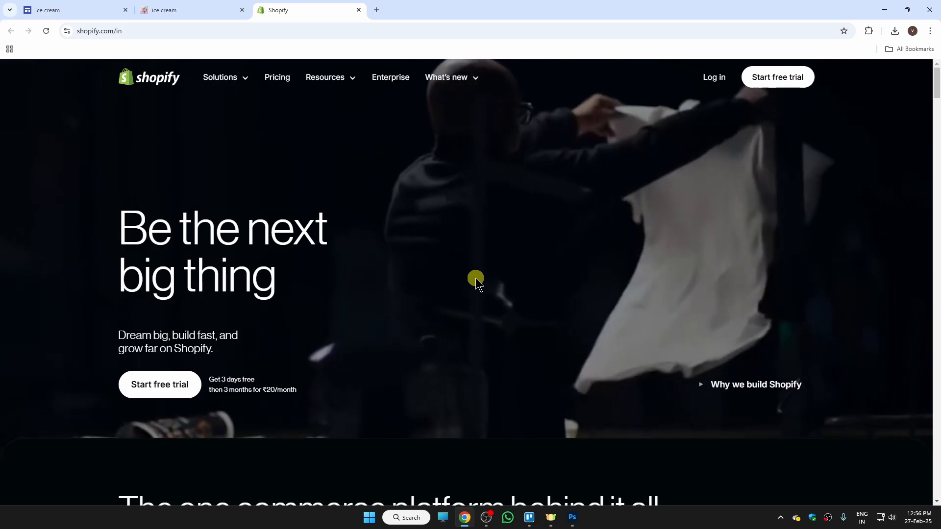
key(ctrl+w)
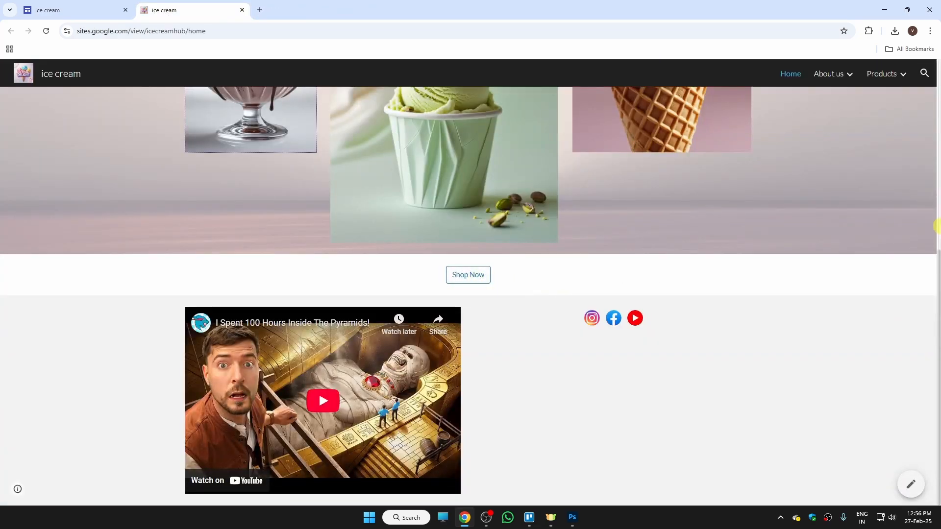
click(597, 319)
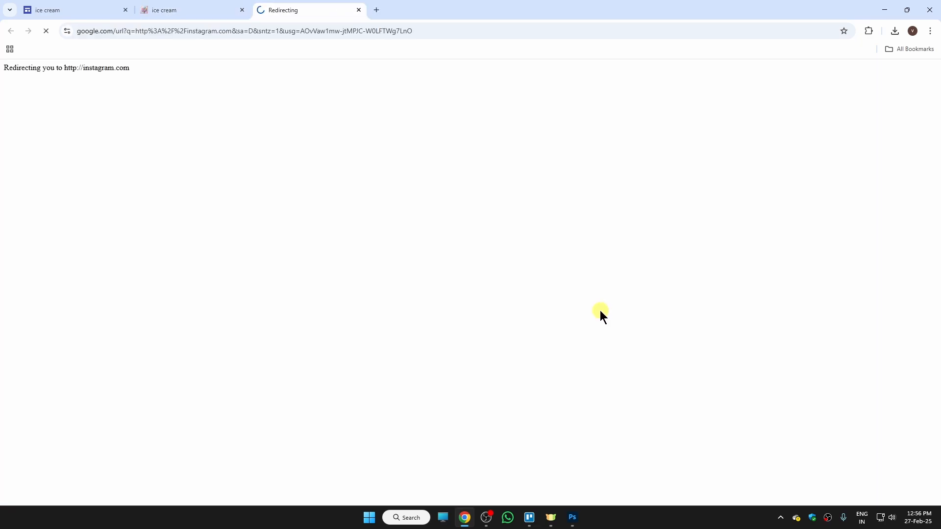
key(ctrl+w)
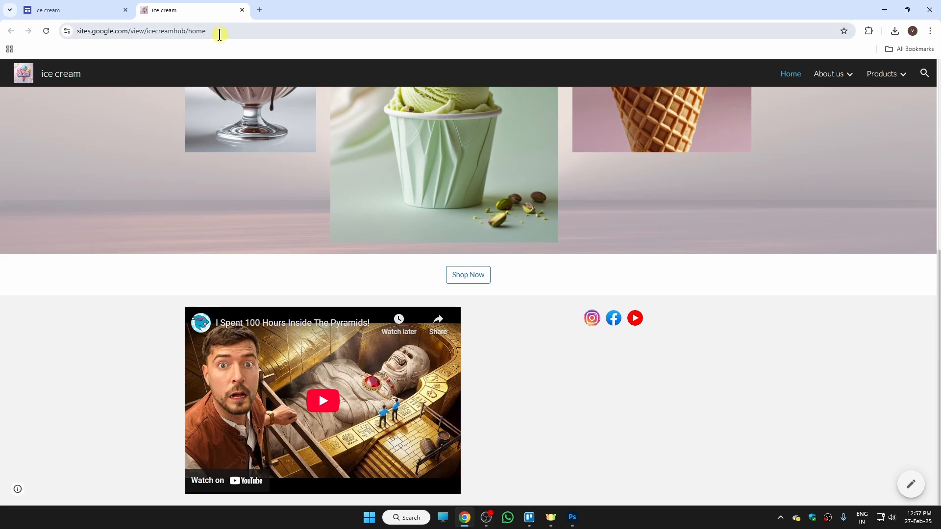
- Check the live address sites.google.com/view/icecreamhub and return to the top of the page
click(218, 32)
click(523, 371)
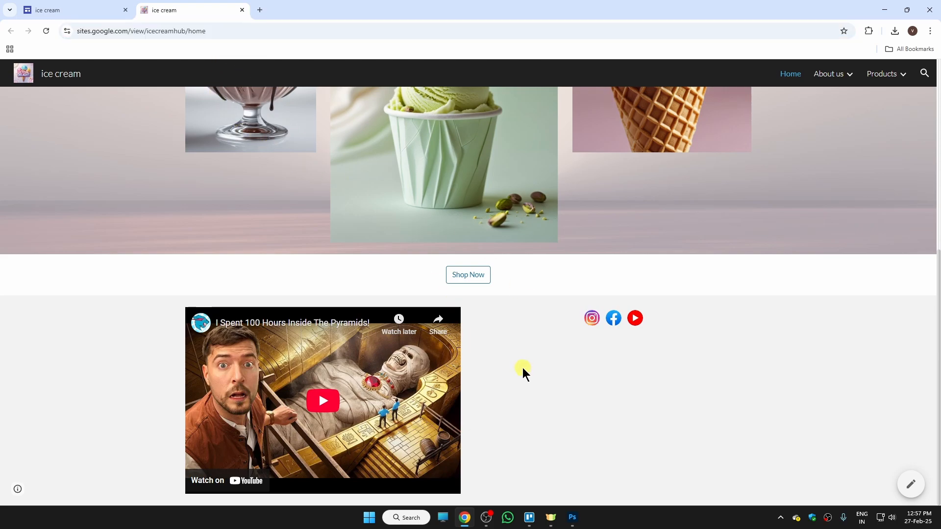
scroll(852, 313, up, 7)
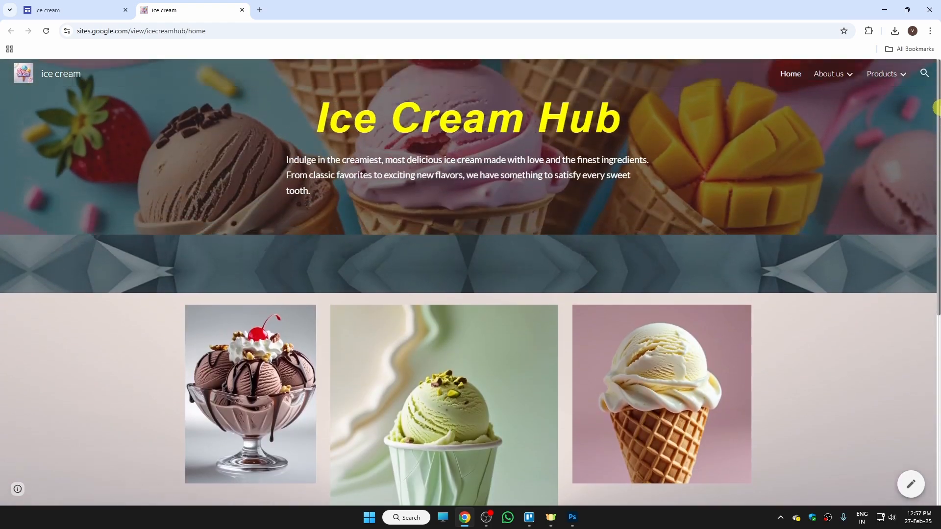